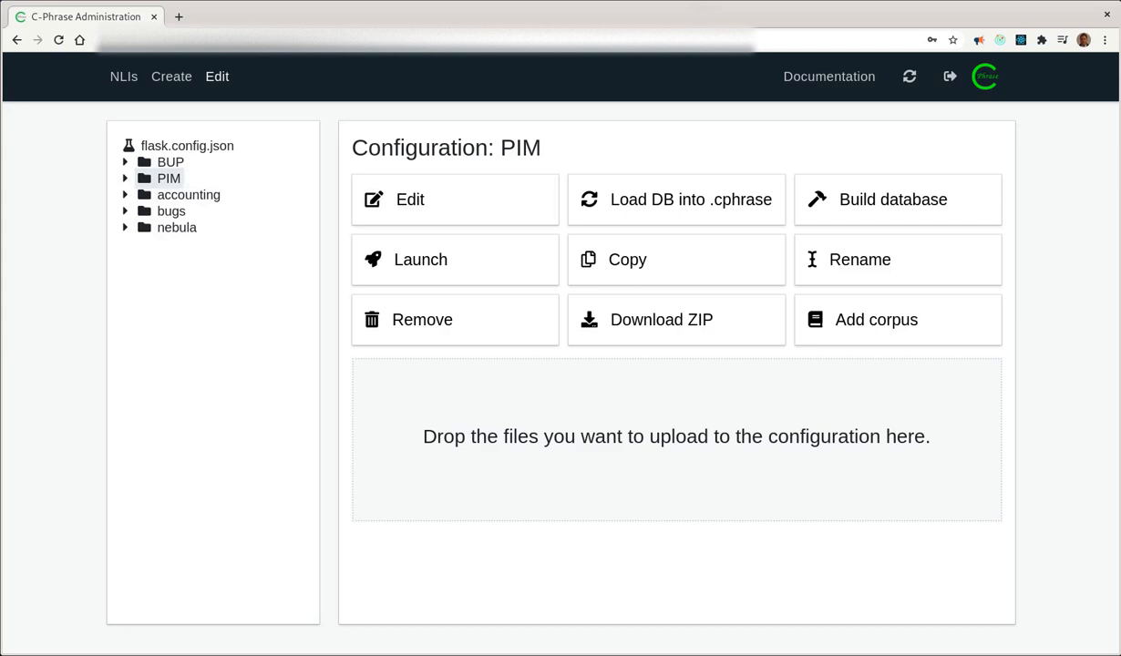
Step: View the running PIM interface from the list of natural language interfaces, and open PIM.cphrase for editing in C-Phrase Administration
left_click(124, 77)
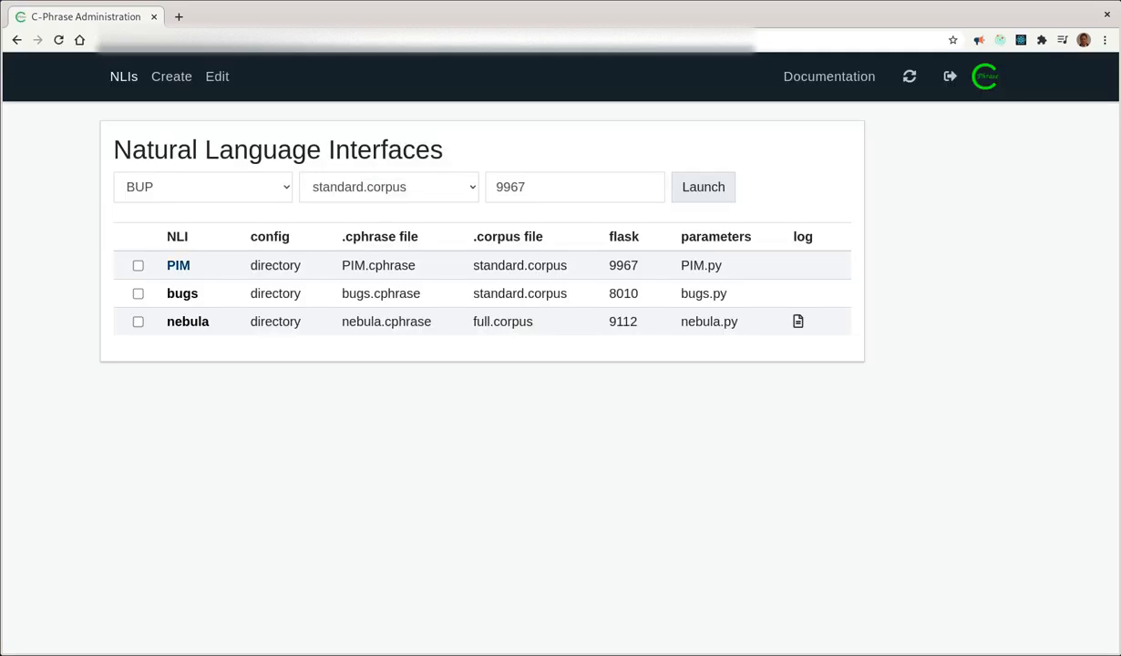
left_click(178, 266)
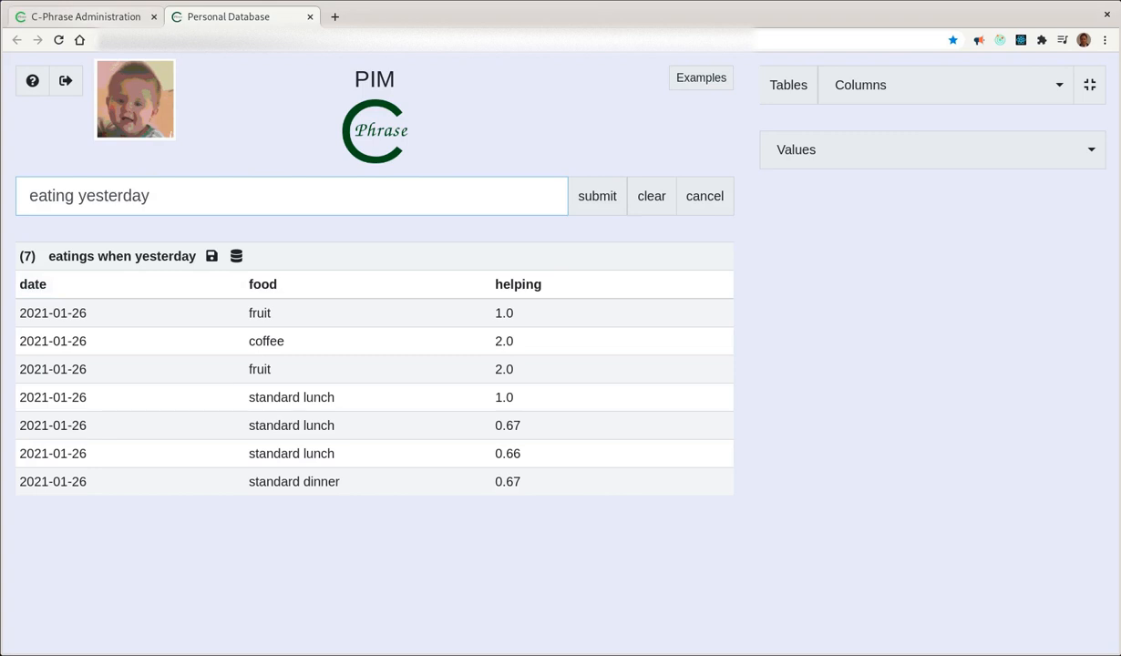
left_click(86, 17)
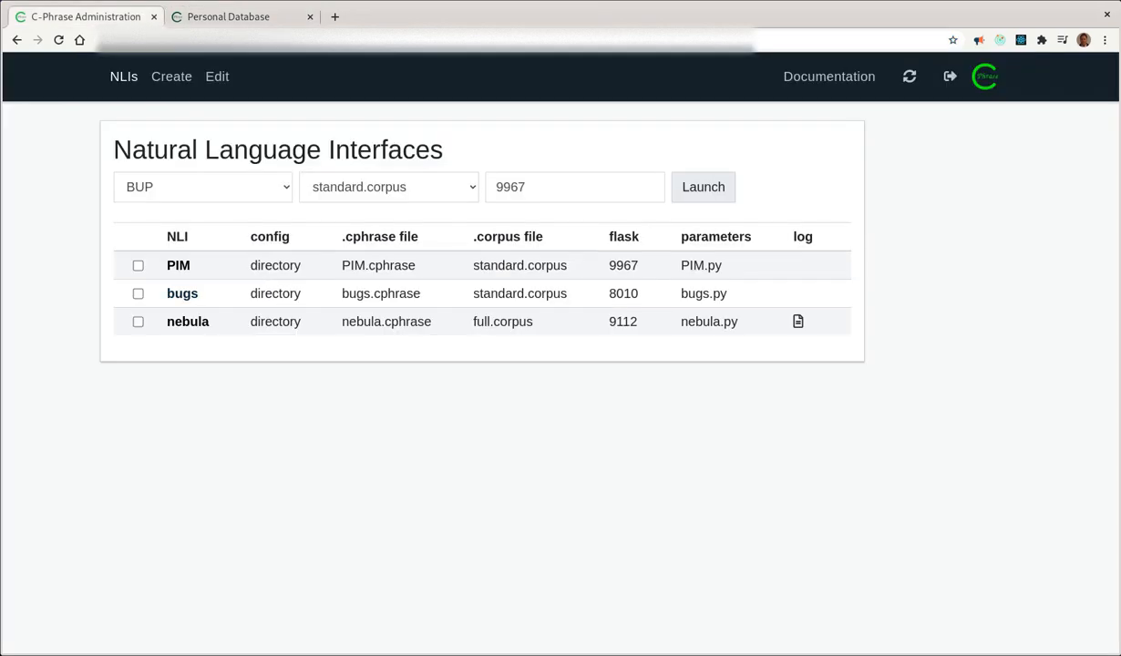
left_click(177, 265)
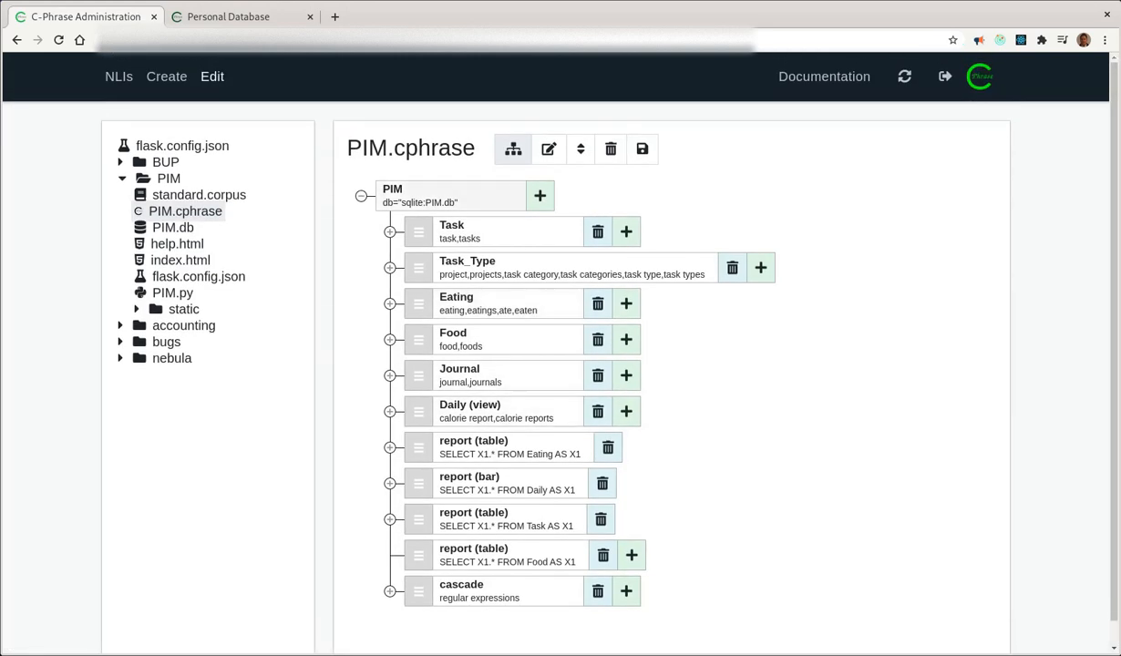
Step: Examine the XML source of PIM.cphrase, covering its table, view and report definitions
left_click(548, 149)
scroll(670, 410, "down", 5)
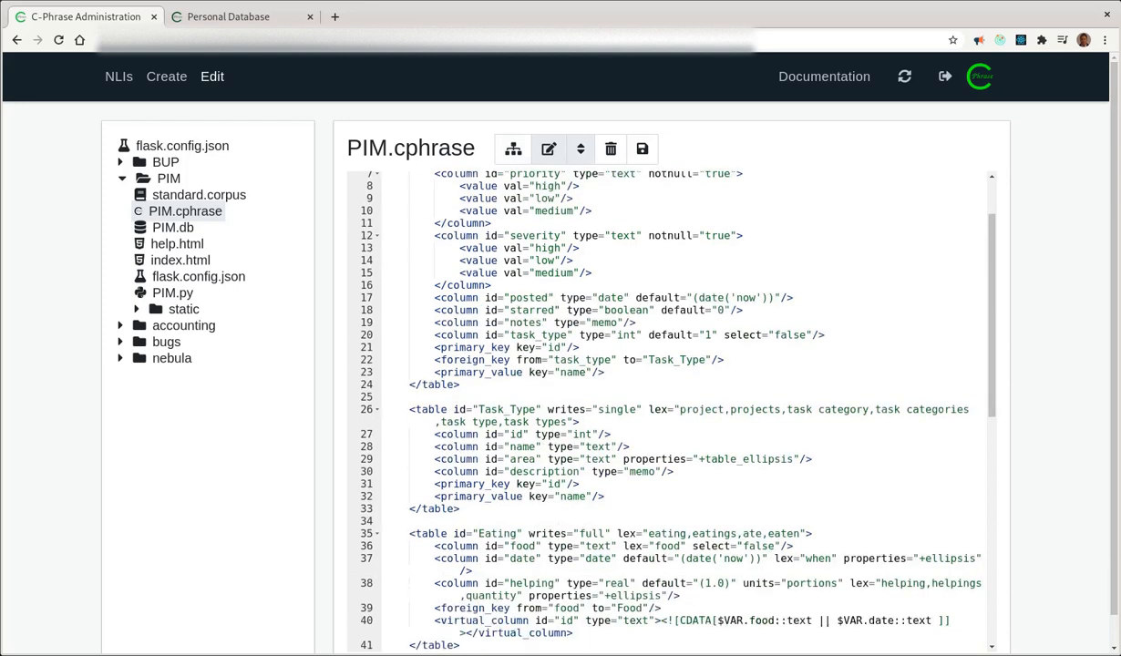
scroll(670, 410, "up", 5)
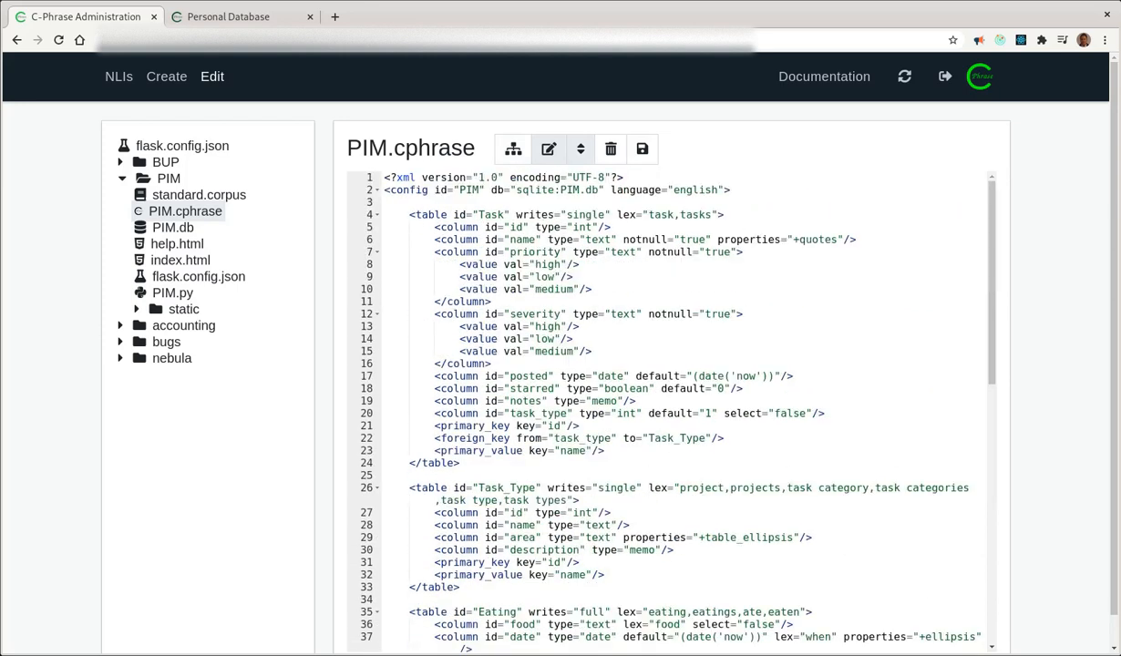
scroll(670, 410, "down", 6)
scroll(670, 410, "down", 3)
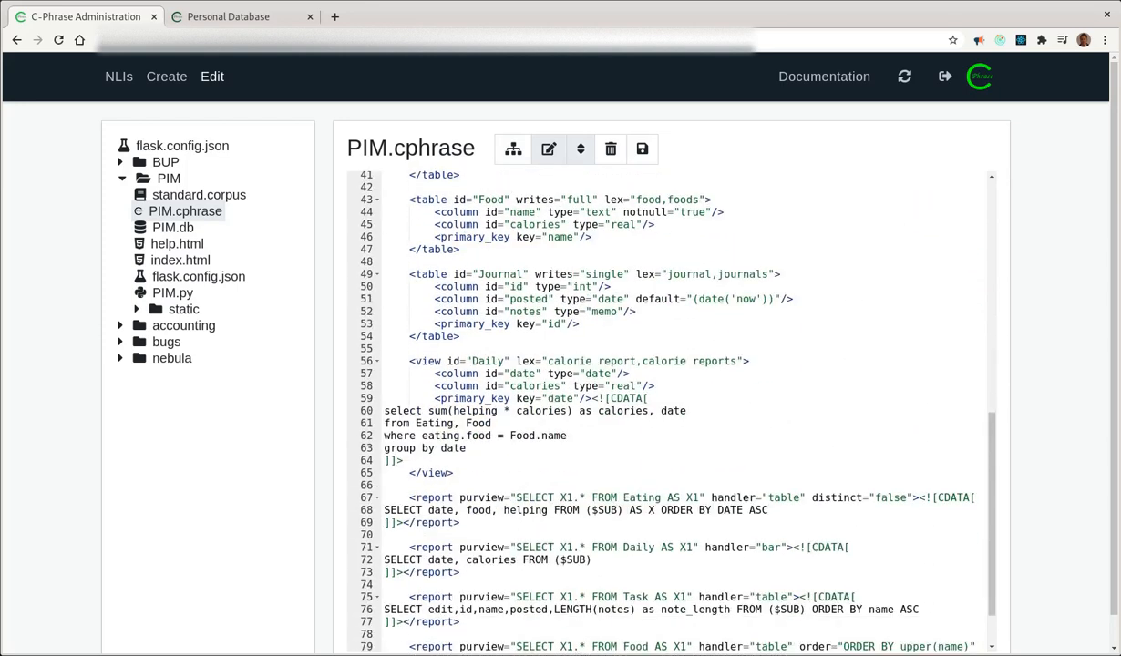
scroll(670, 410, "up", 5)
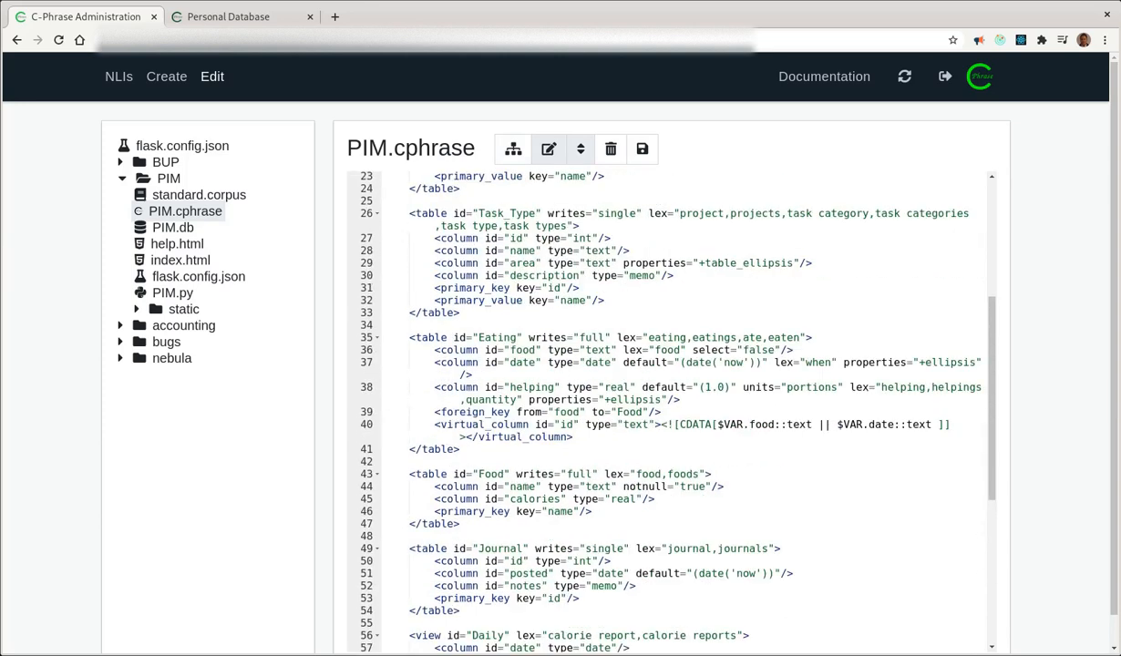
scroll(670, 411, "up", 7)
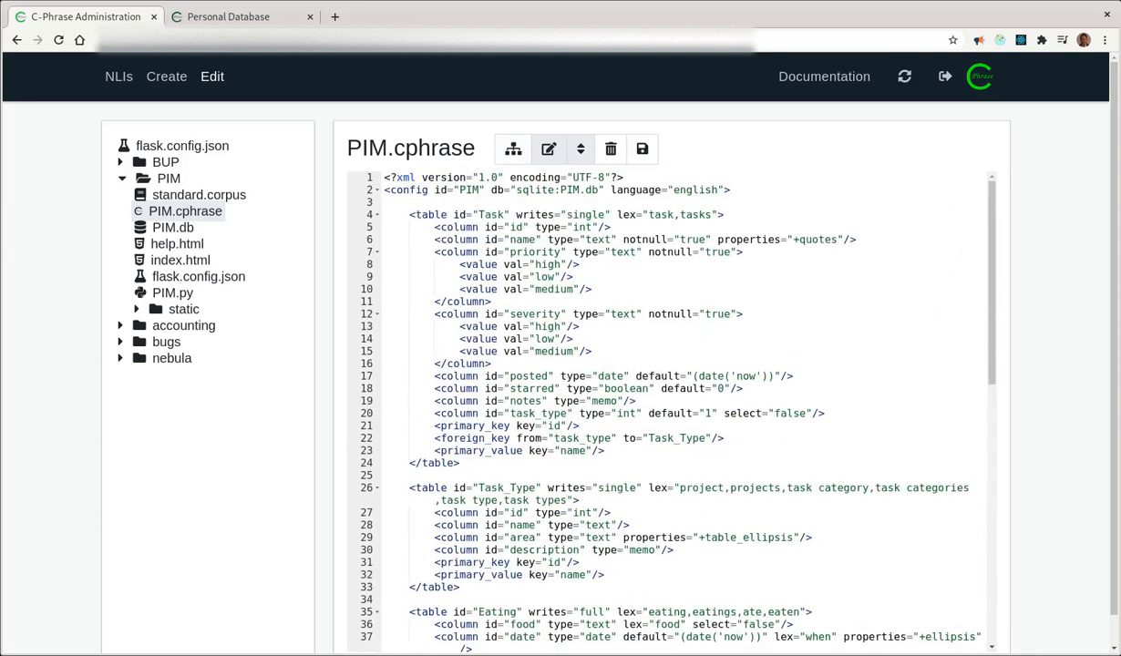
Step: In the configuration tree, add a table with the id Exercise under PIM and place it above the Task table
left_click(513, 148)
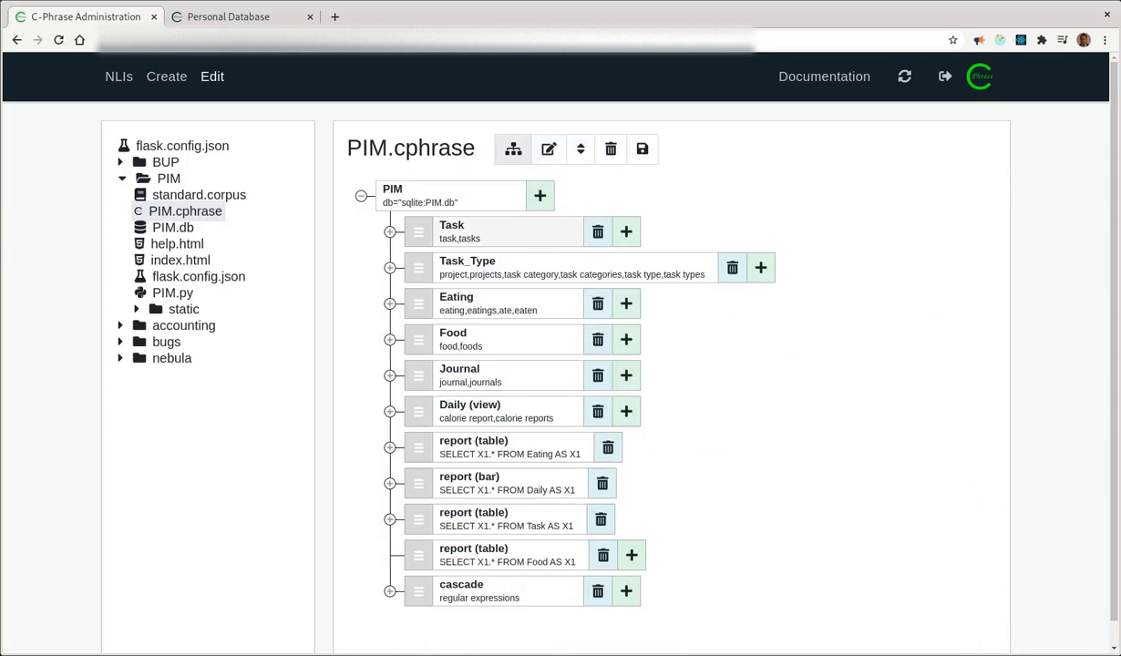
left_click(540, 195)
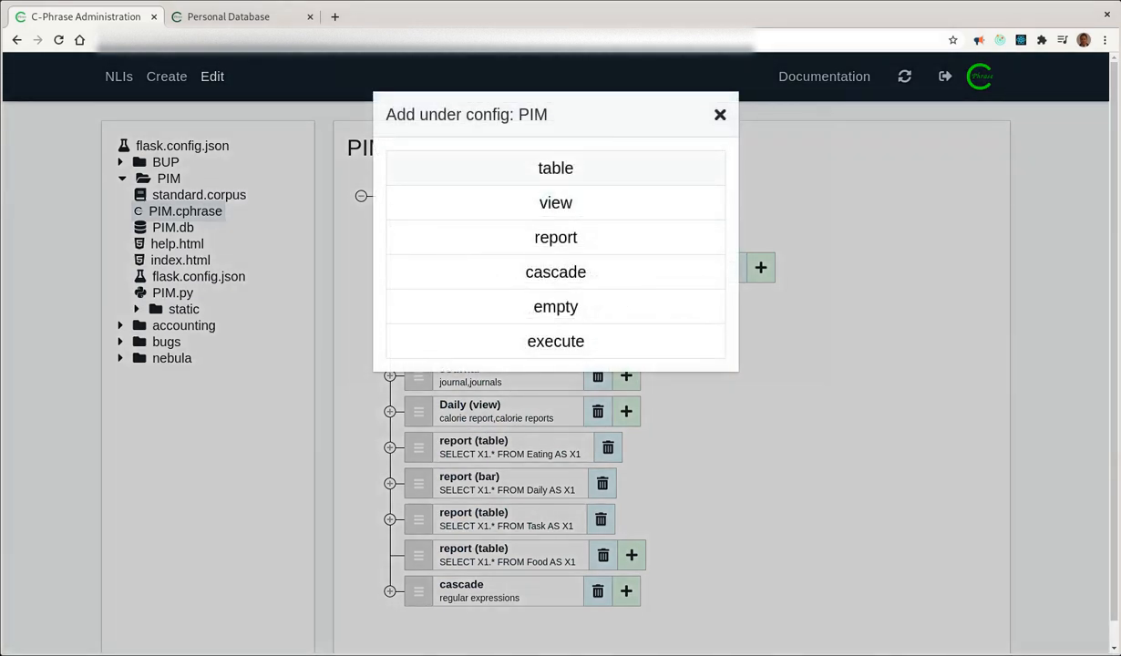
left_click(555, 168)
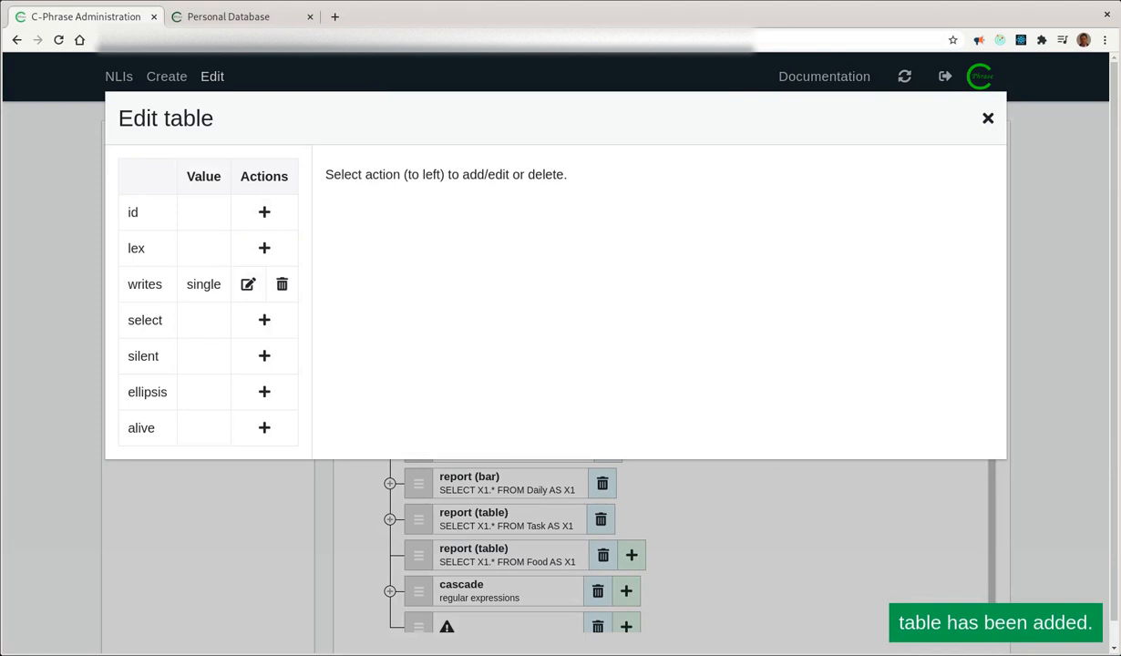
left_click(264, 211)
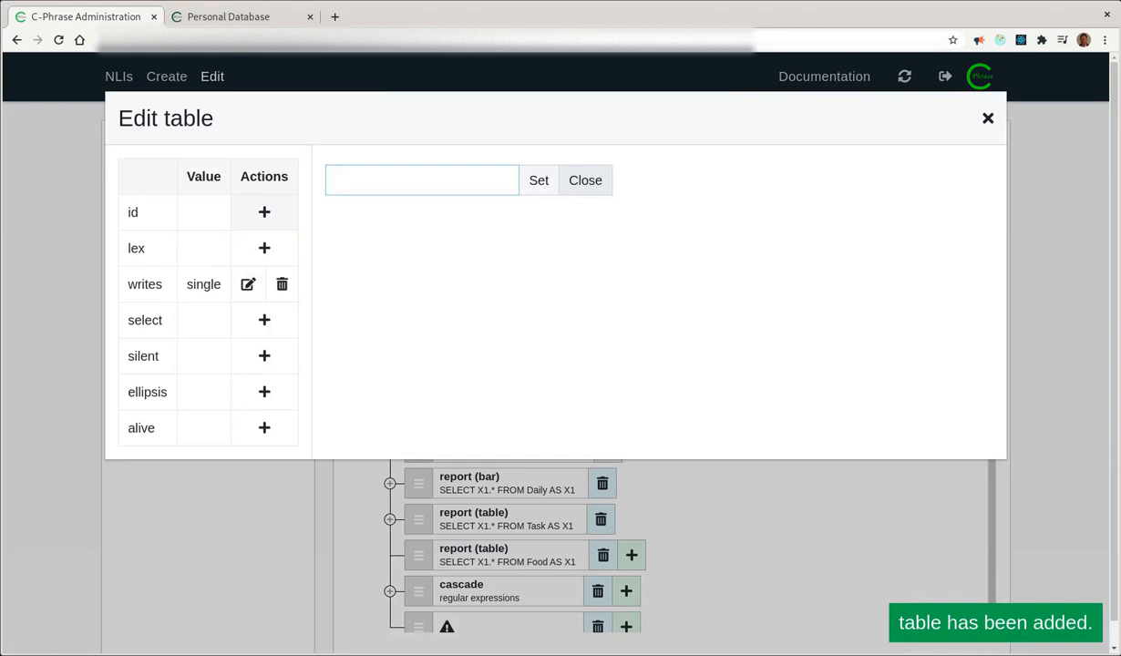
type("Ex")
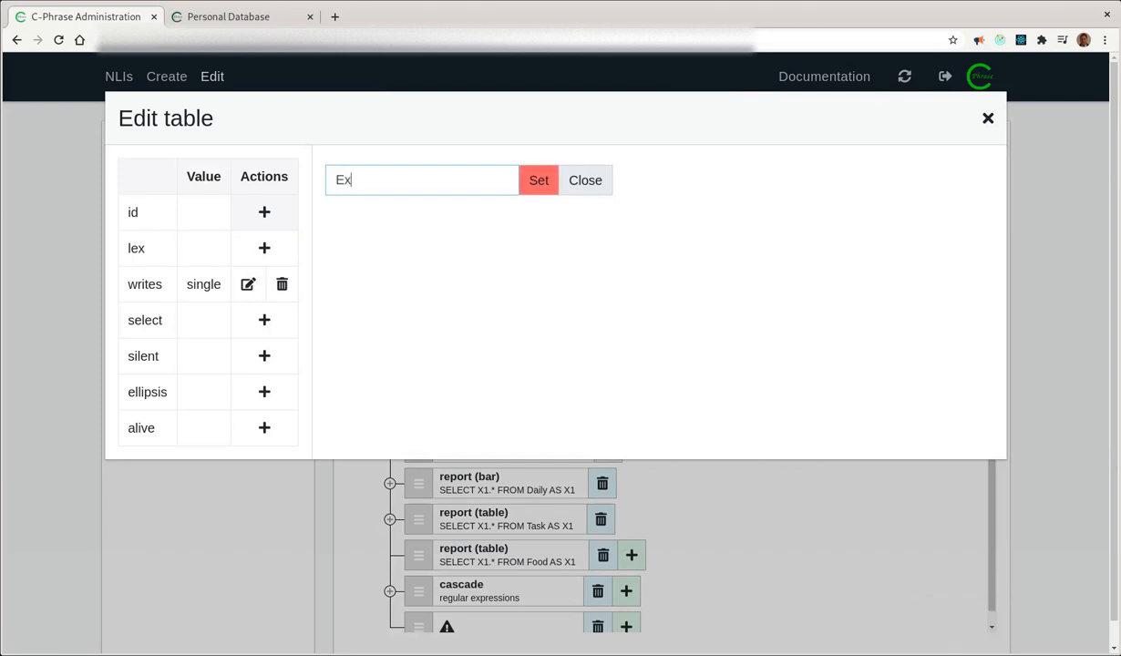
type("ercise")
key("Return")
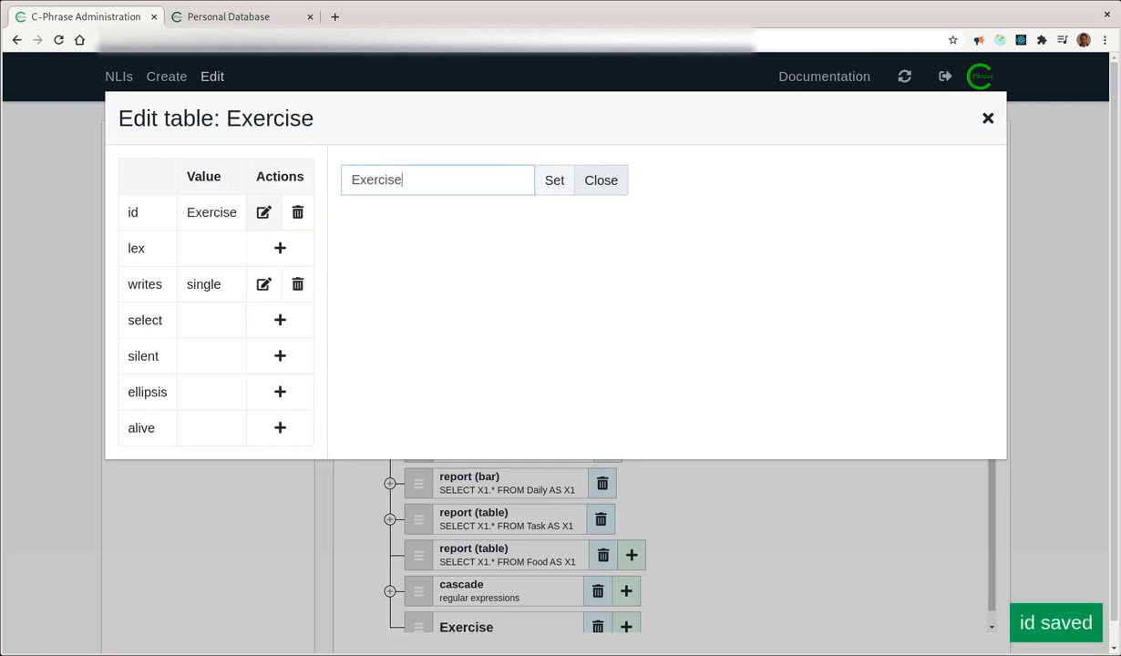
left_click(601, 180)
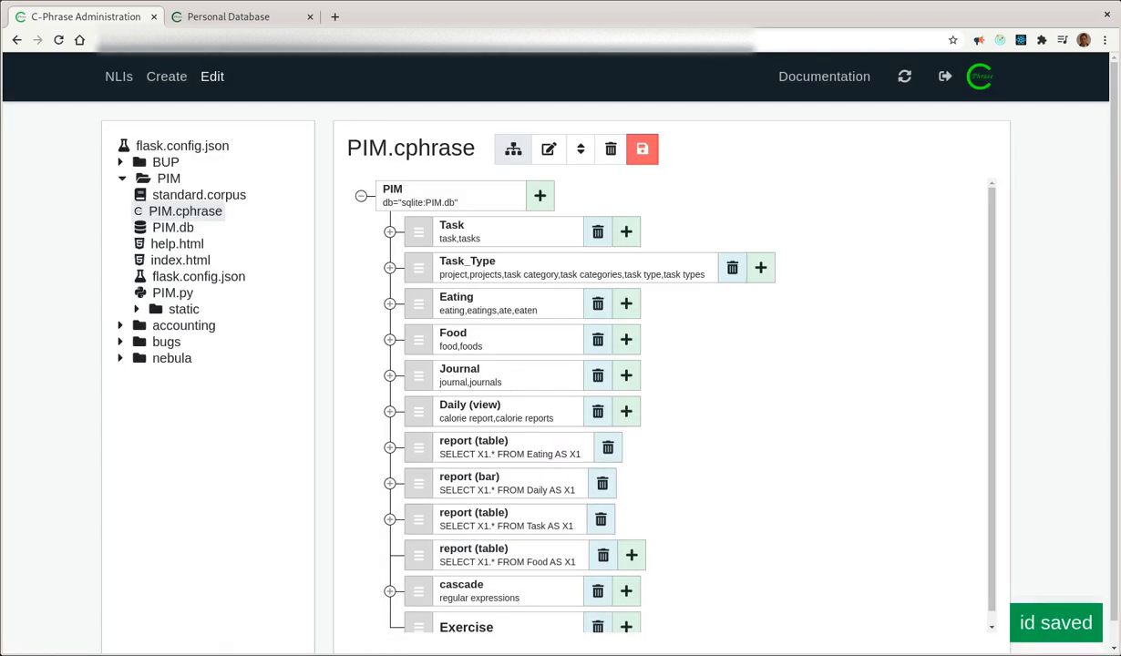
scroll(649, 390, "down", 1)
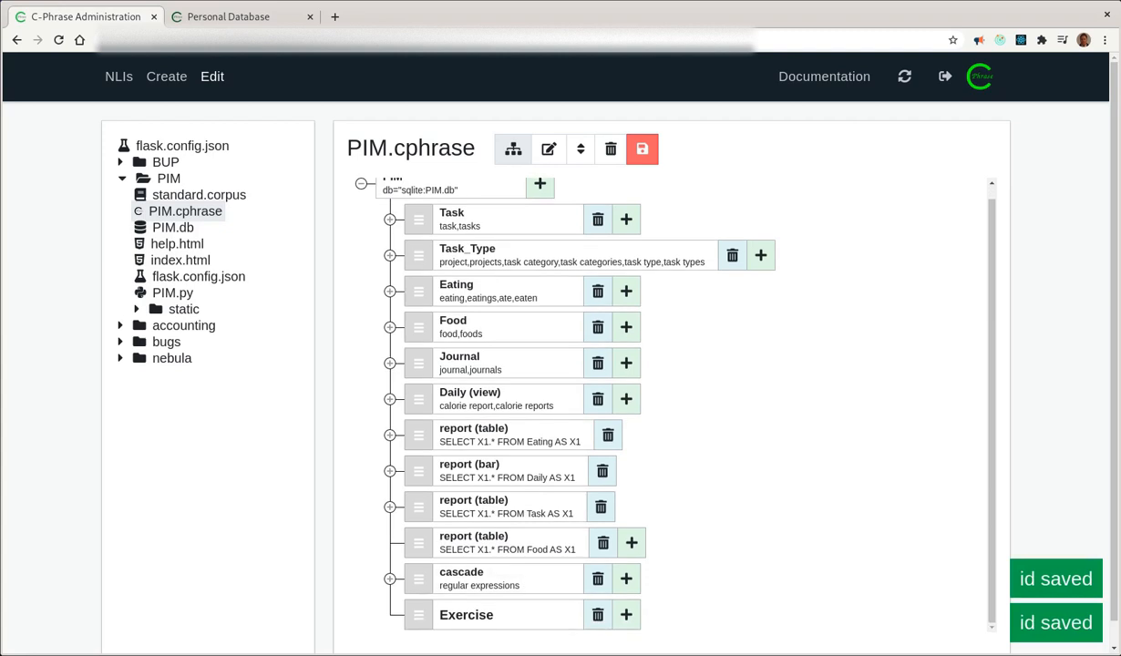
left_click_drag(418, 615, 447, 231)
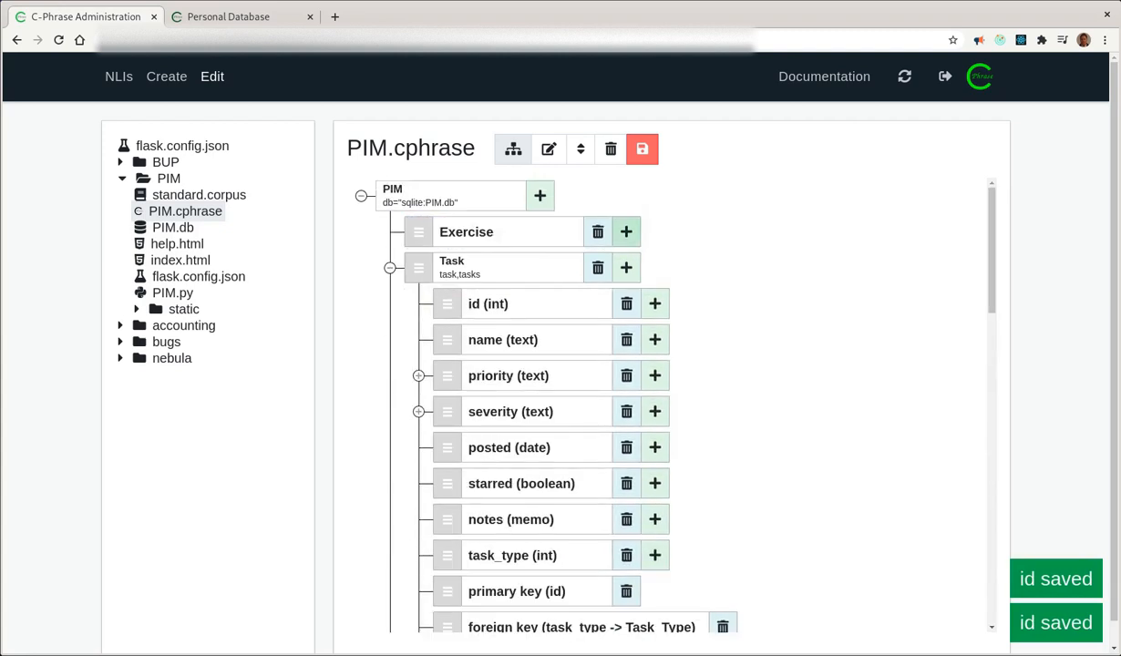
Step: Add a column with the id "id" and type int to the Exercise table
left_click(626, 232)
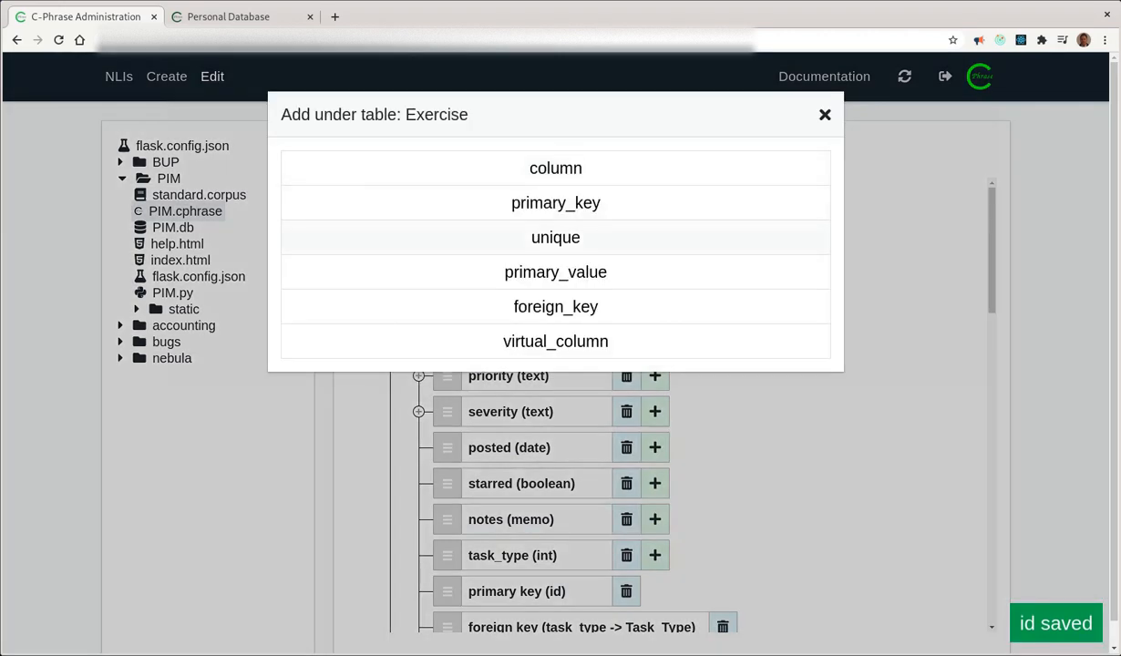
left_click(555, 168)
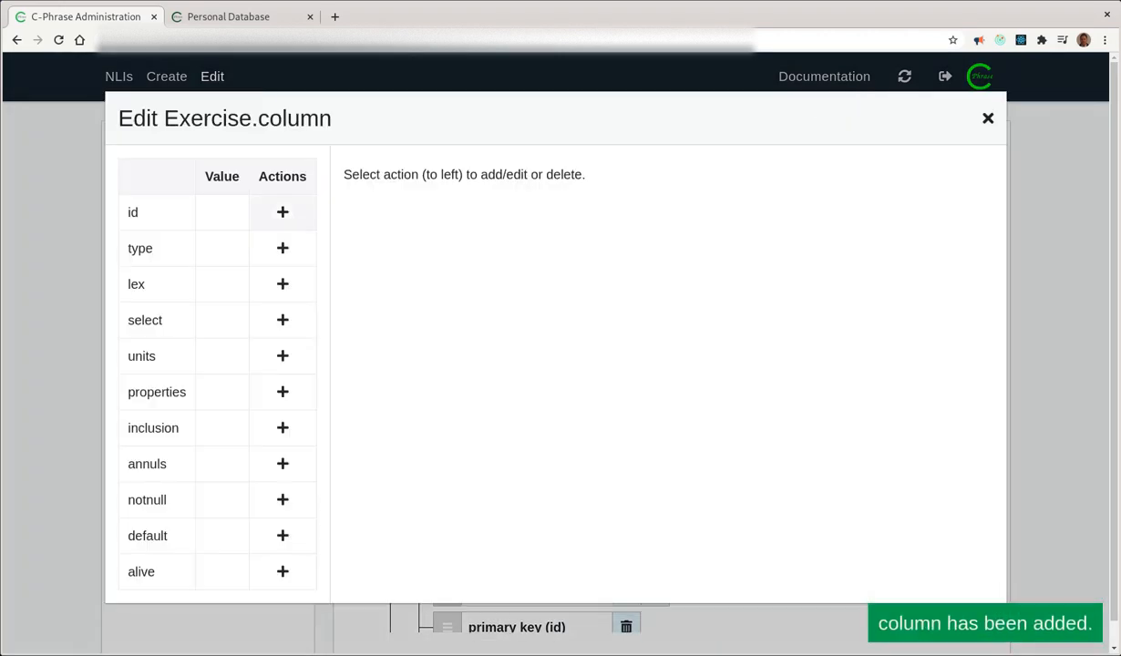
left_click(282, 211)
type("id")
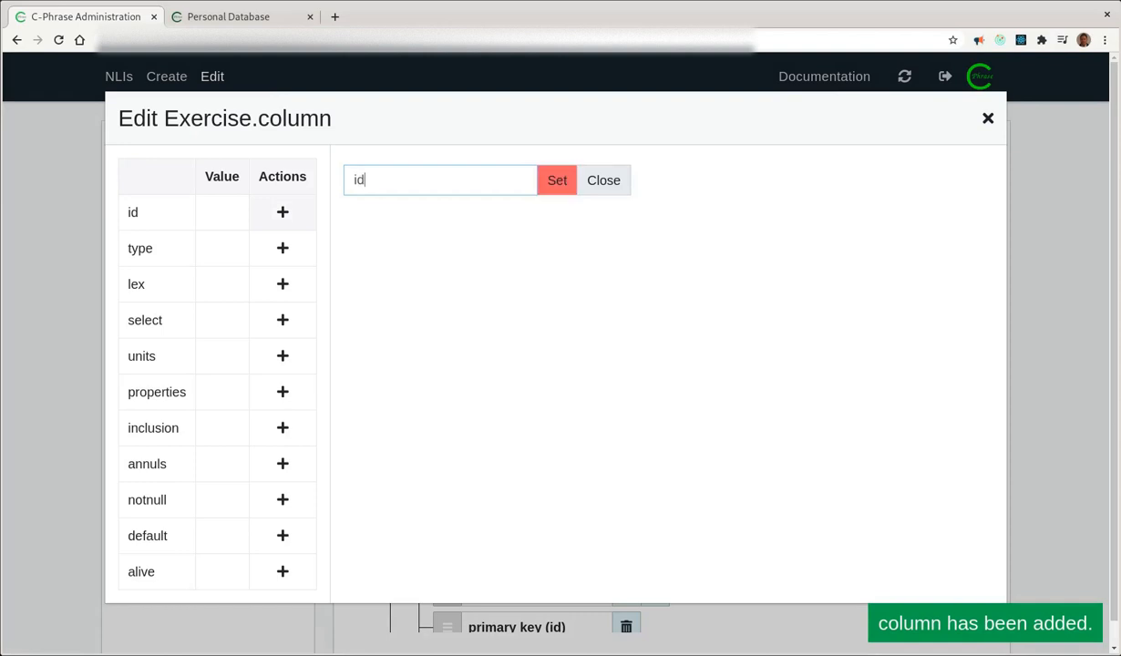
left_click(557, 181)
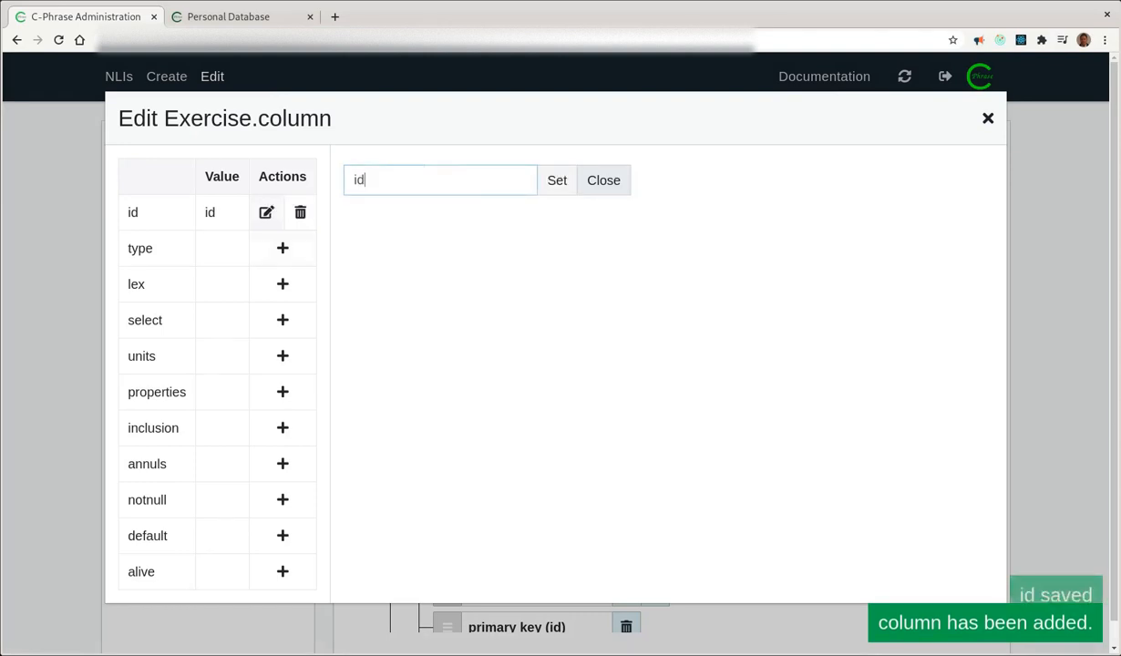
left_click(282, 248)
left_click(383, 179)
left_click(363, 220)
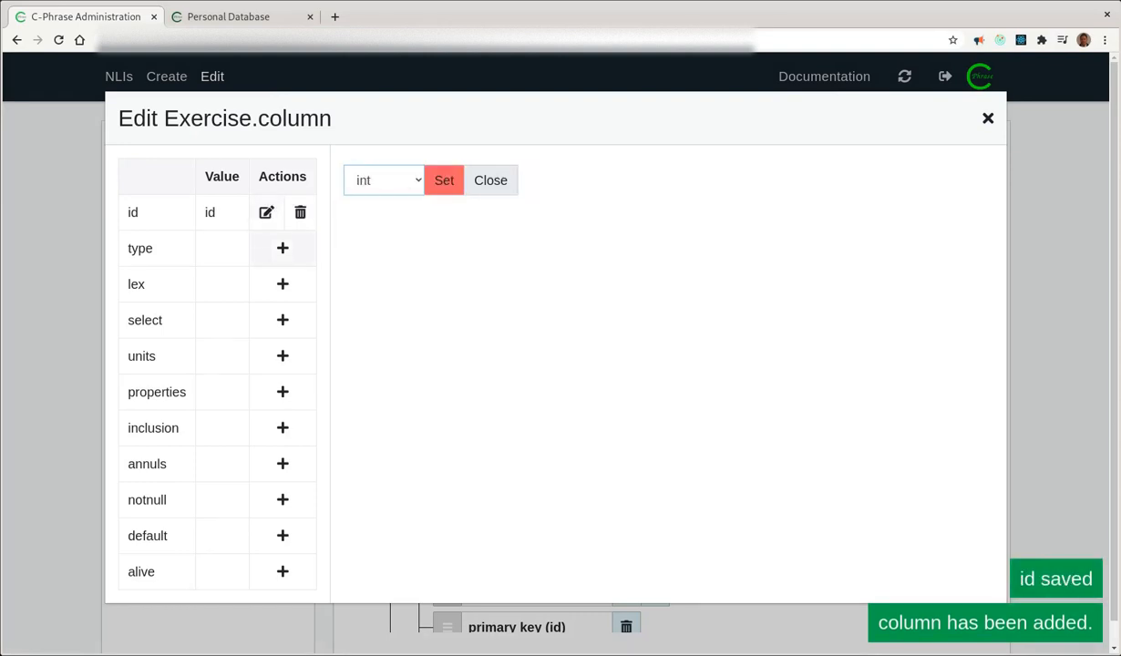
left_click(443, 181)
left_click(490, 181)
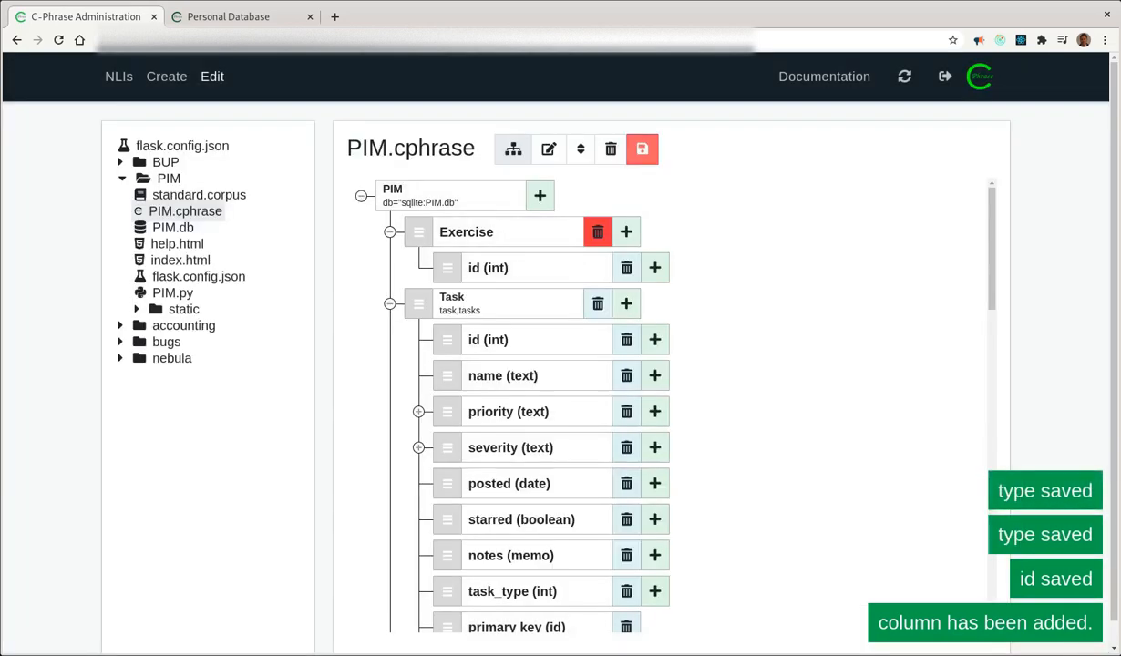
Step: Add a primary key to the Exercise table, using the id column as its key
left_click(626, 231)
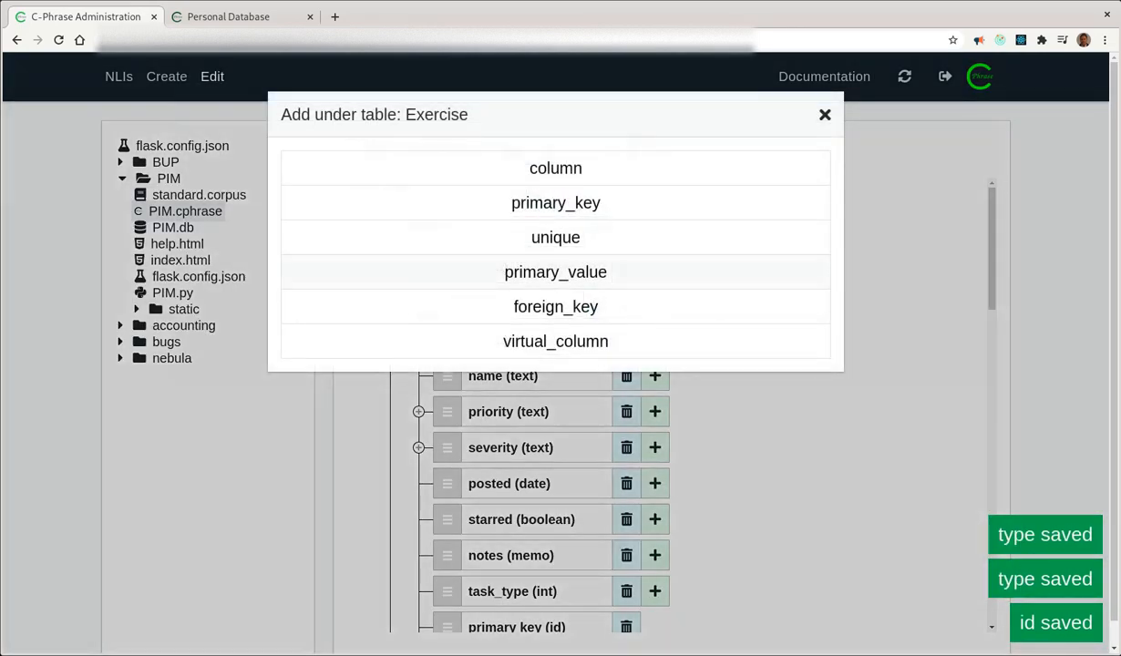
left_click(503, 200)
left_click(245, 211)
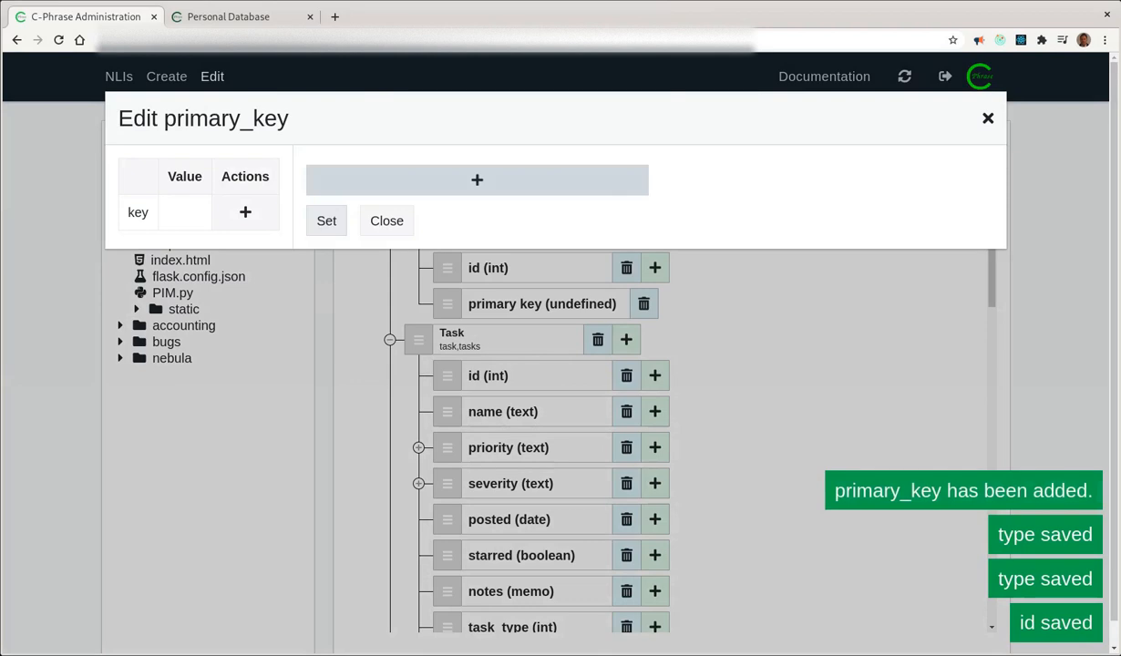
left_click(401, 181)
left_click(364, 203)
left_click(326, 220)
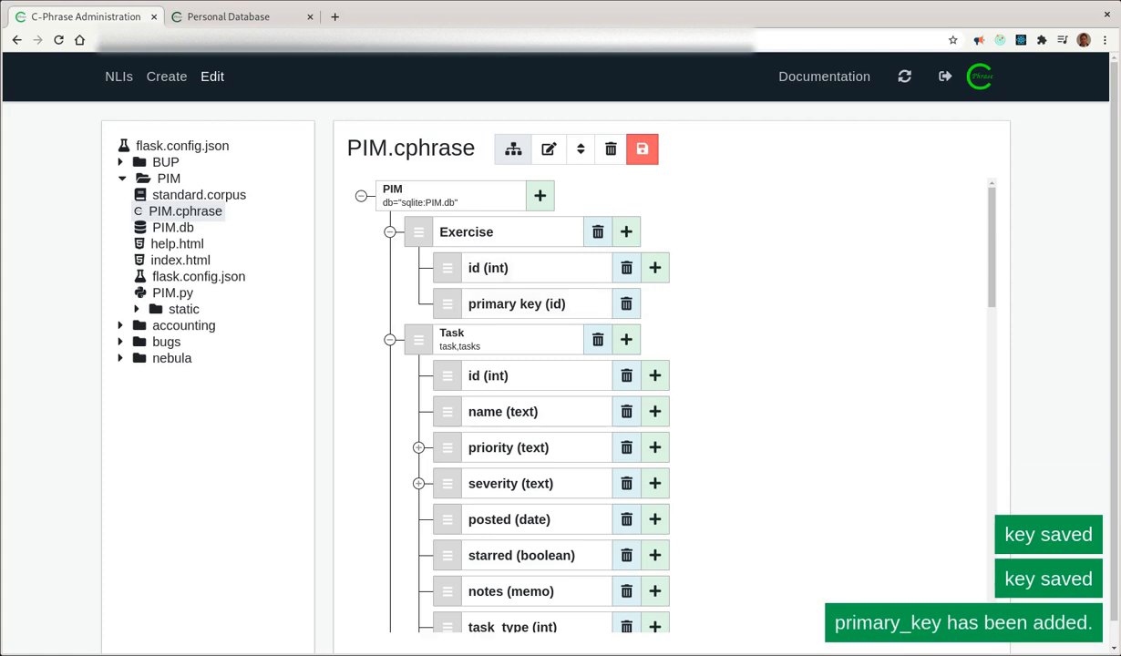
Step: Add a column with the id "type" and the data type text to the Exercise table
left_click(626, 231)
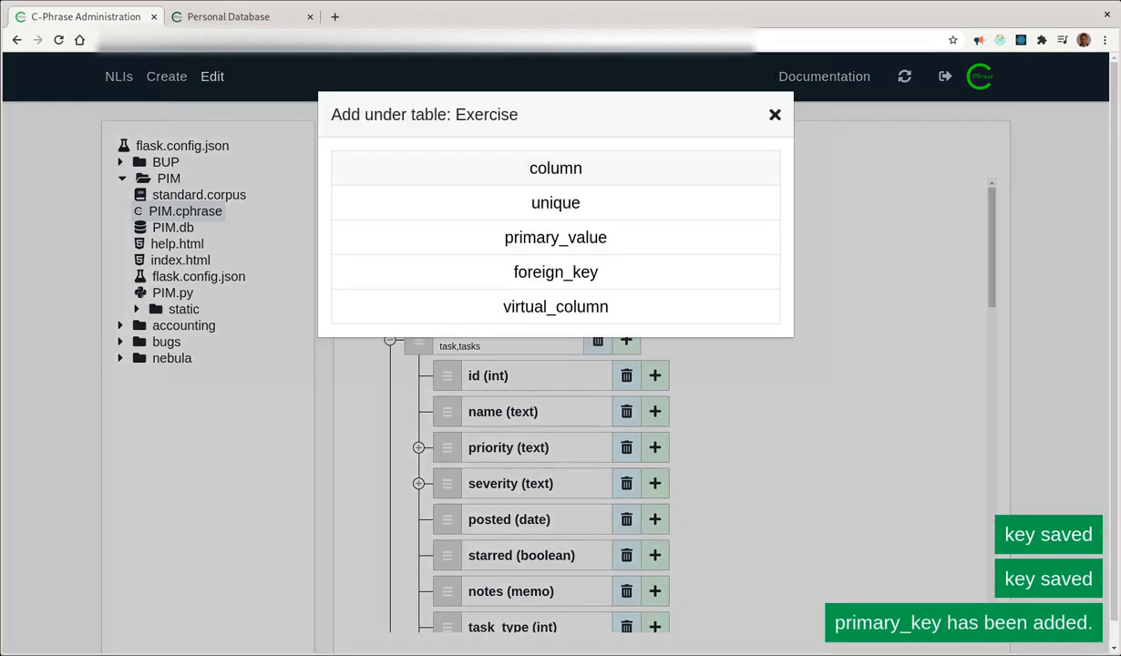
left_click(556, 168)
left_click(282, 211)
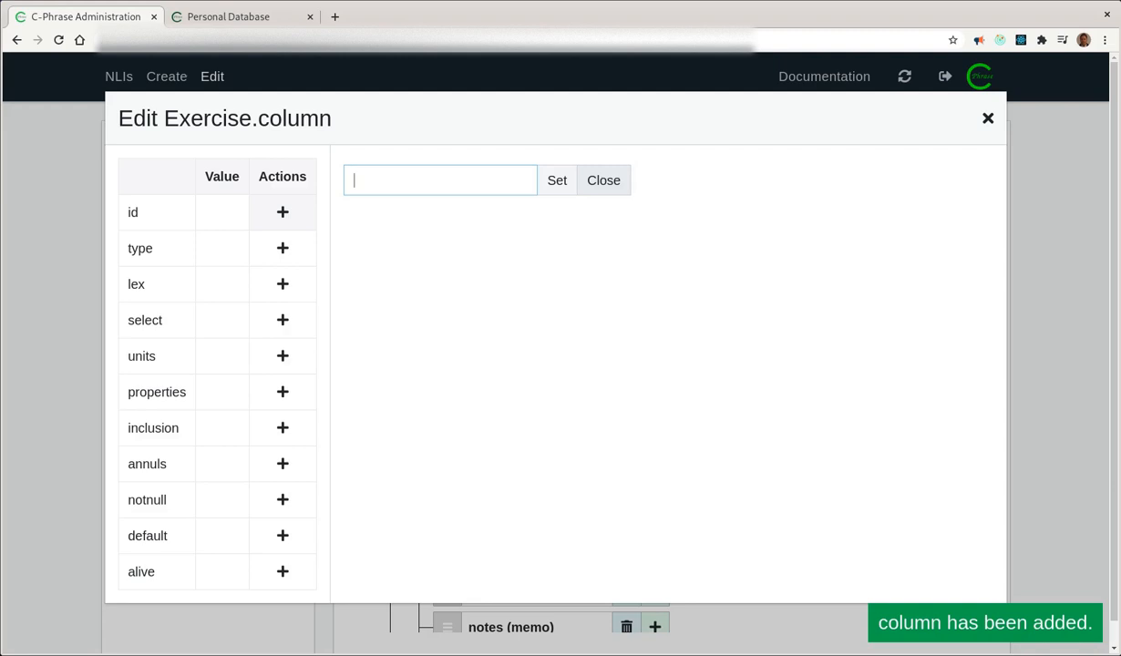
type("type")
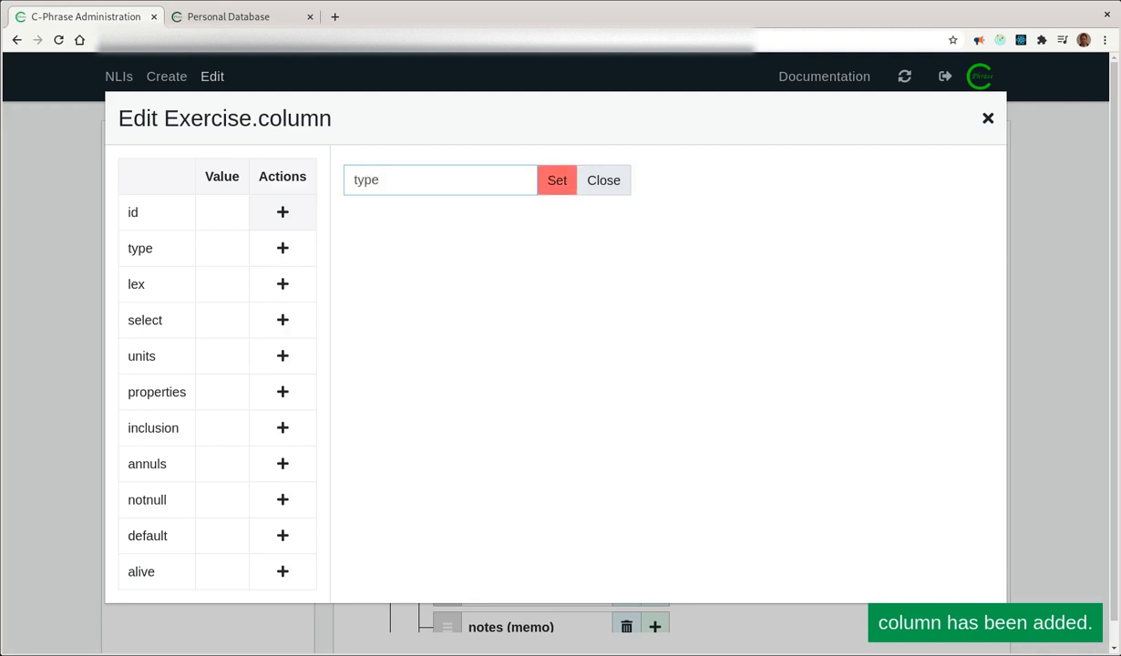
key("Return")
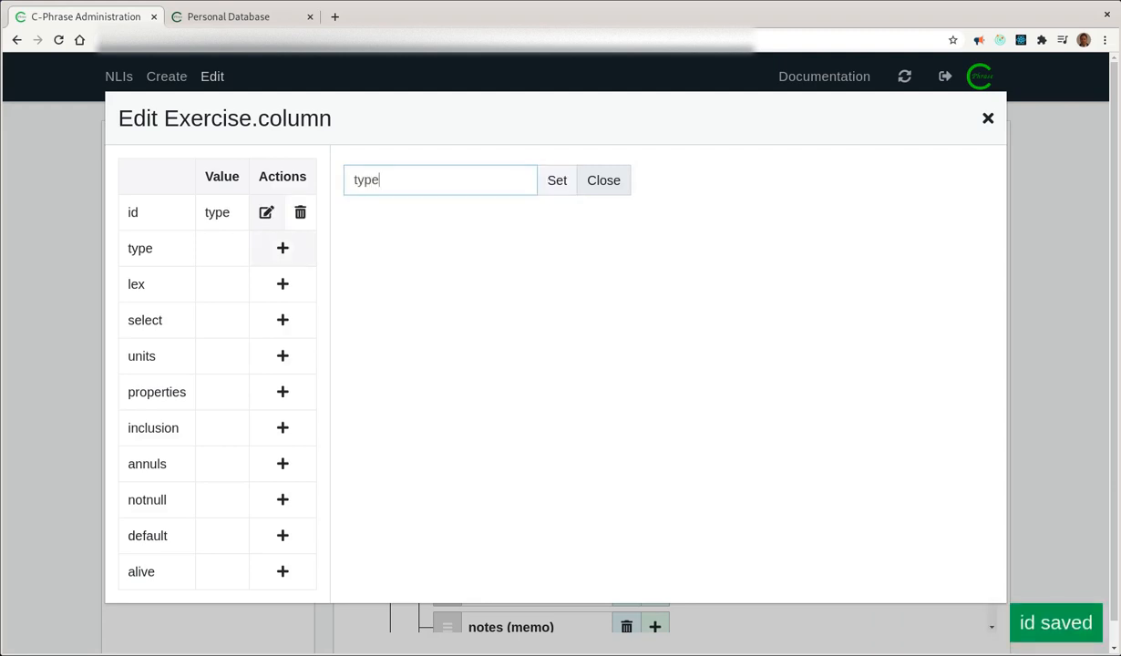
left_click(283, 249)
left_click(444, 180)
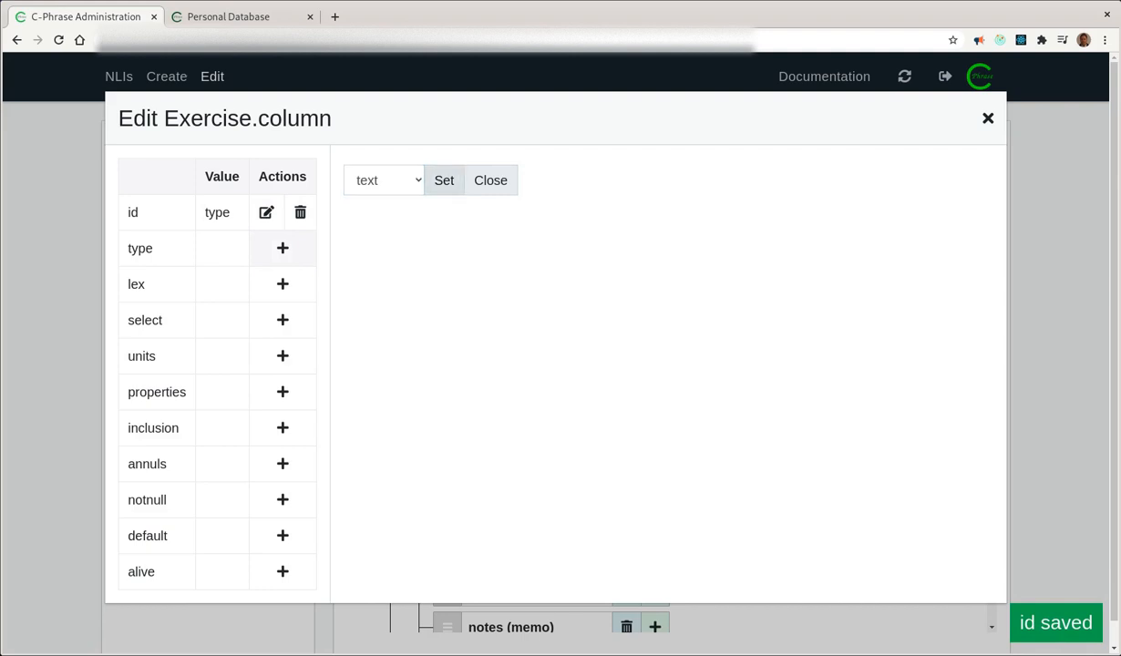
left_click(490, 181)
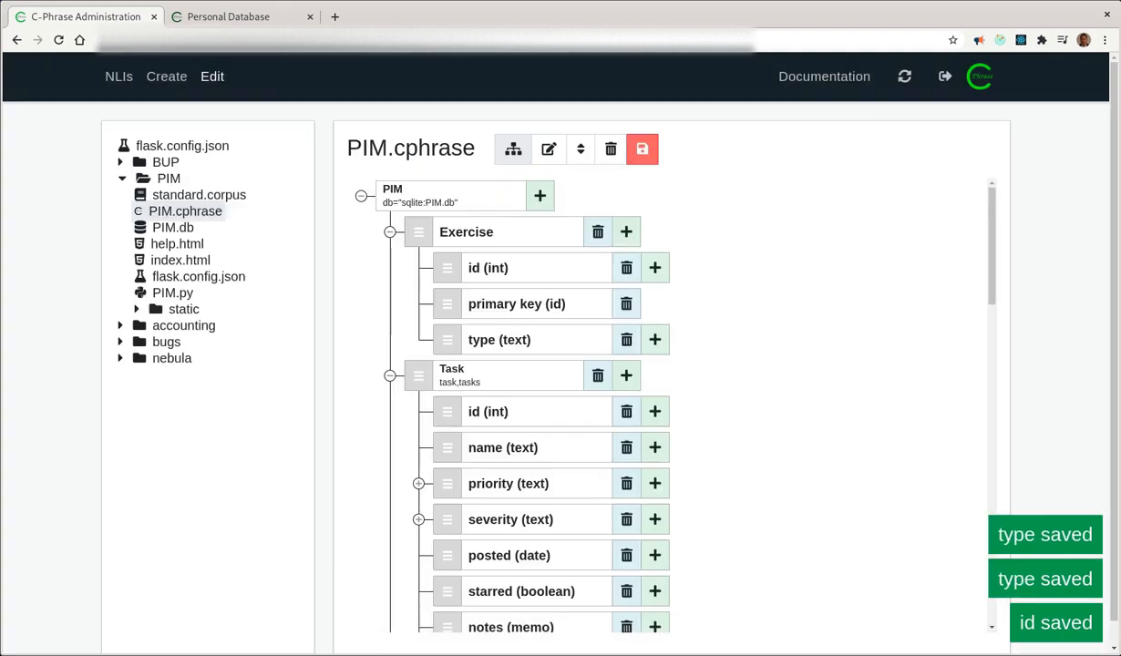
Step: Add a column with the id "date" and the data type date to the Exercise table
left_click(626, 231)
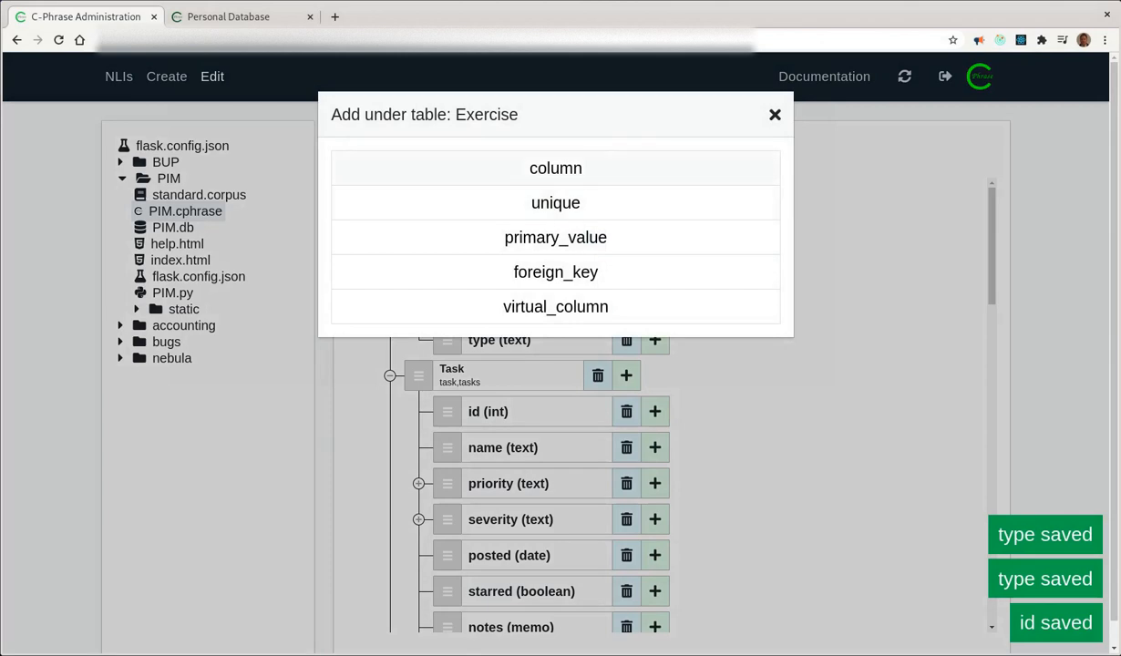
left_click(555, 167)
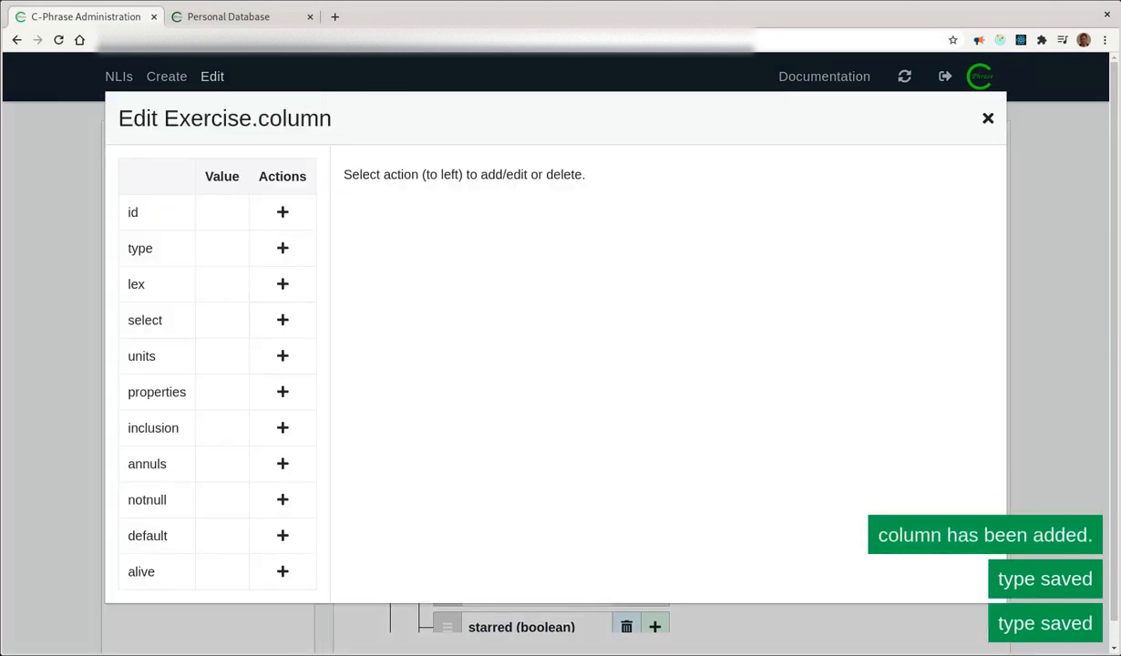
left_click(282, 211)
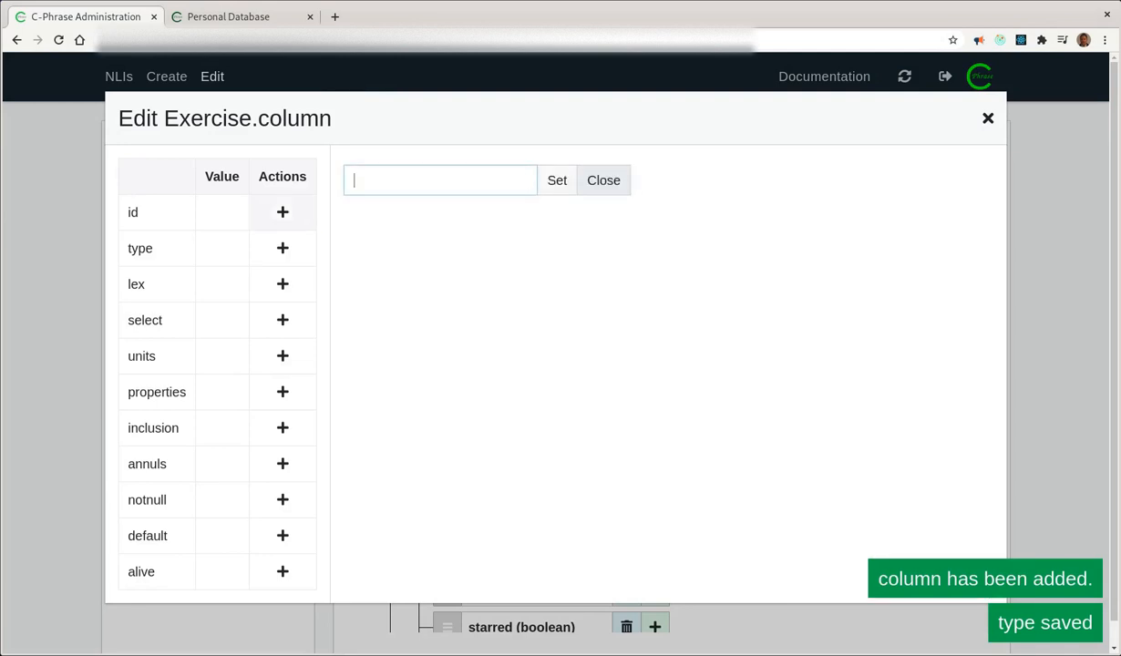
type("date")
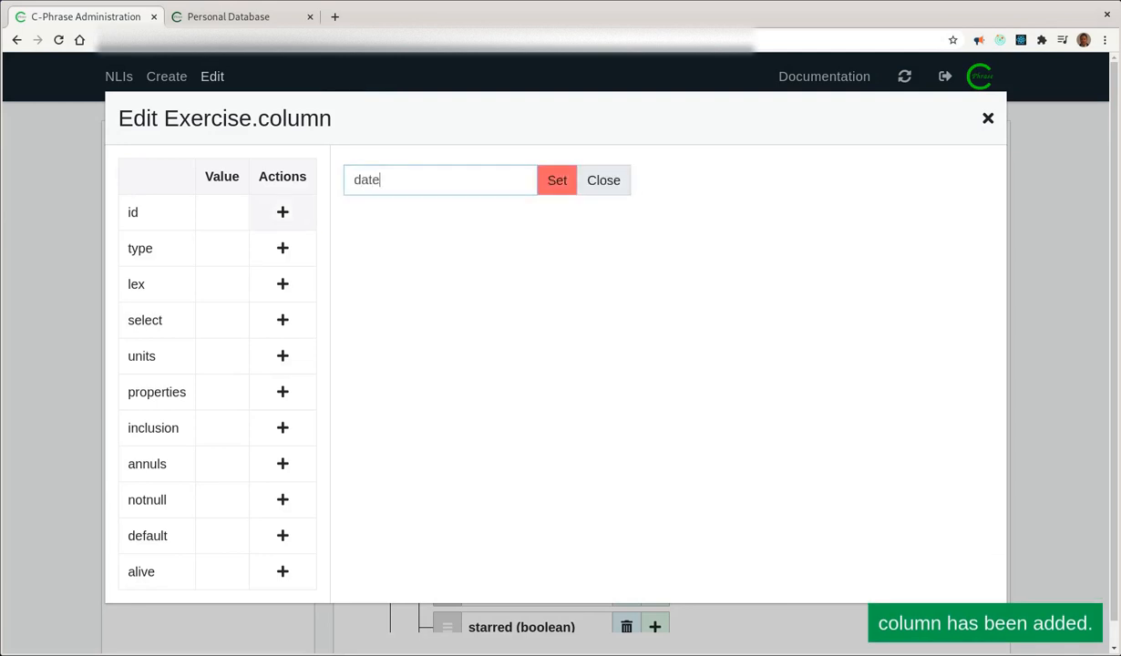
key("Return")
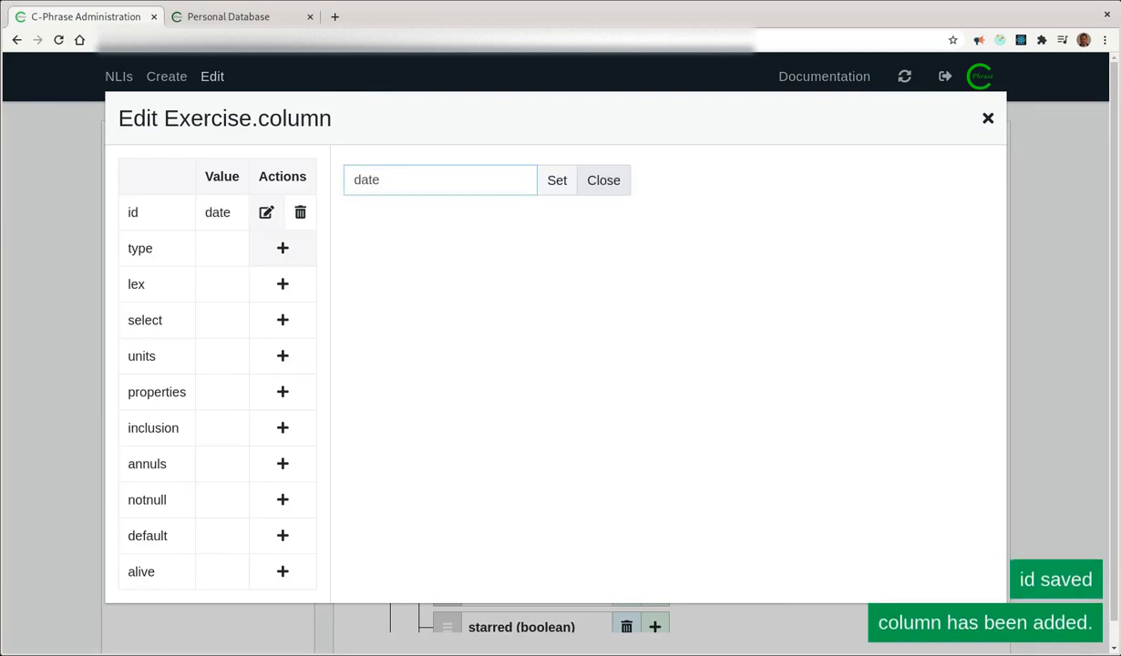
left_click(383, 181)
left_click(370, 269)
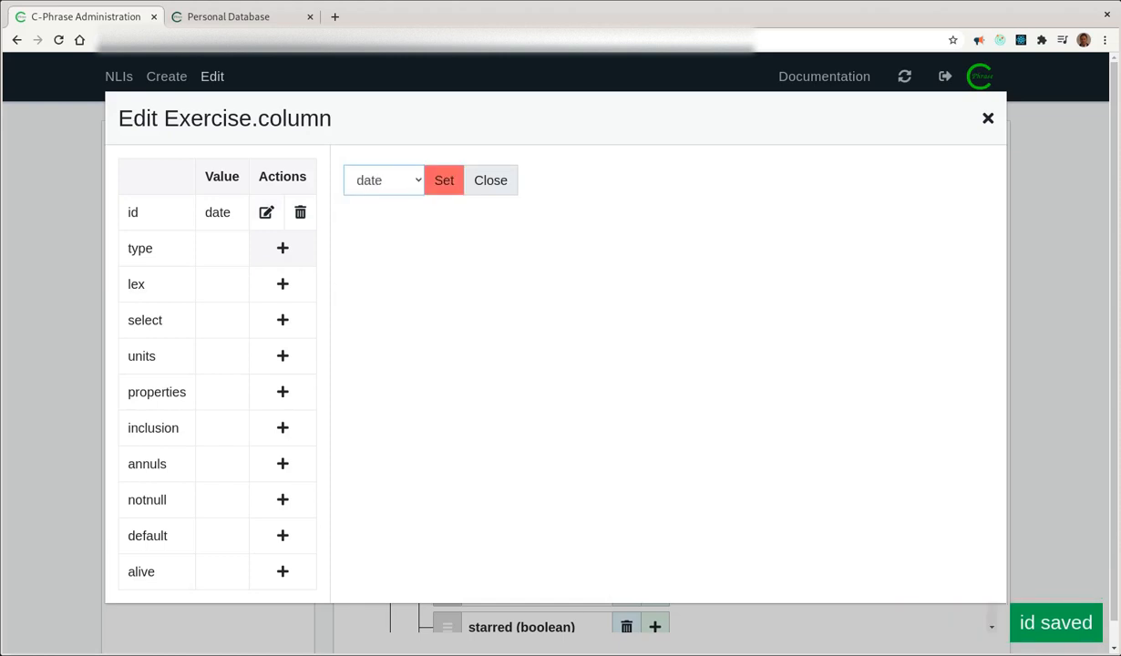
left_click(443, 181)
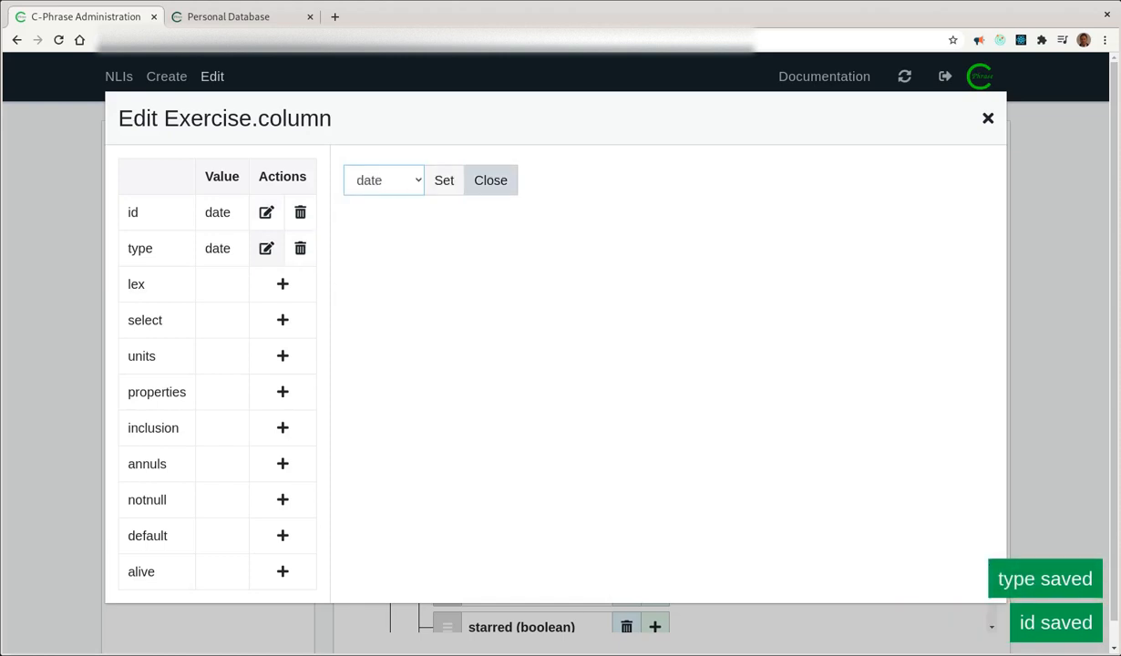
left_click(490, 180)
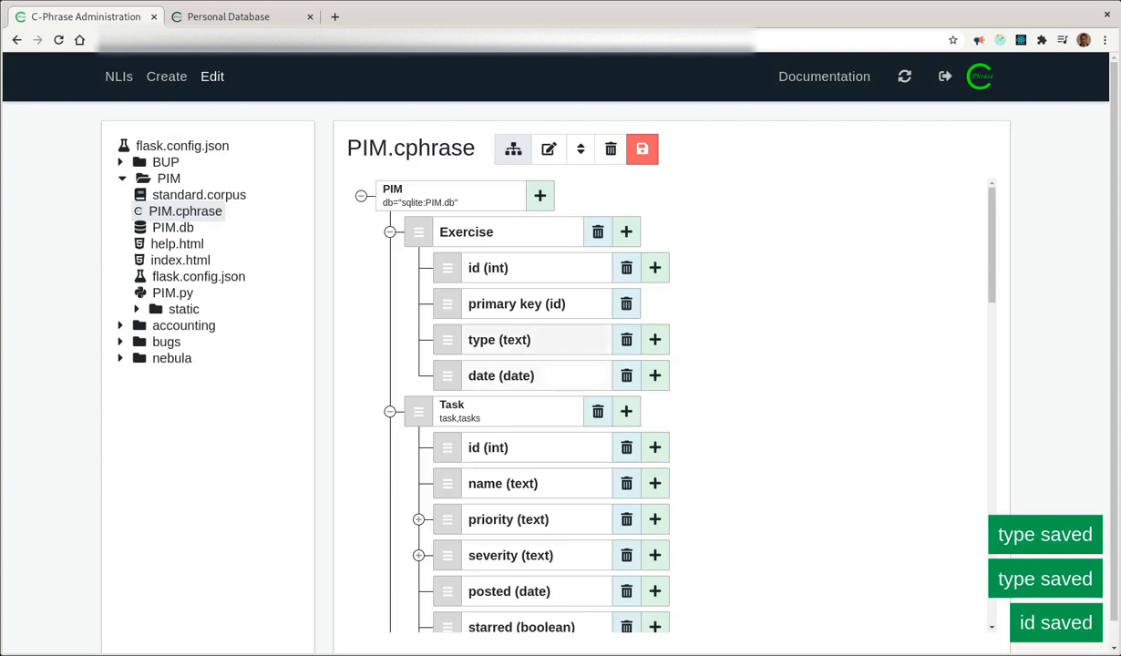
Step: Add a column with the id "description" and the data type memo to the Exercise table
left_click(626, 231)
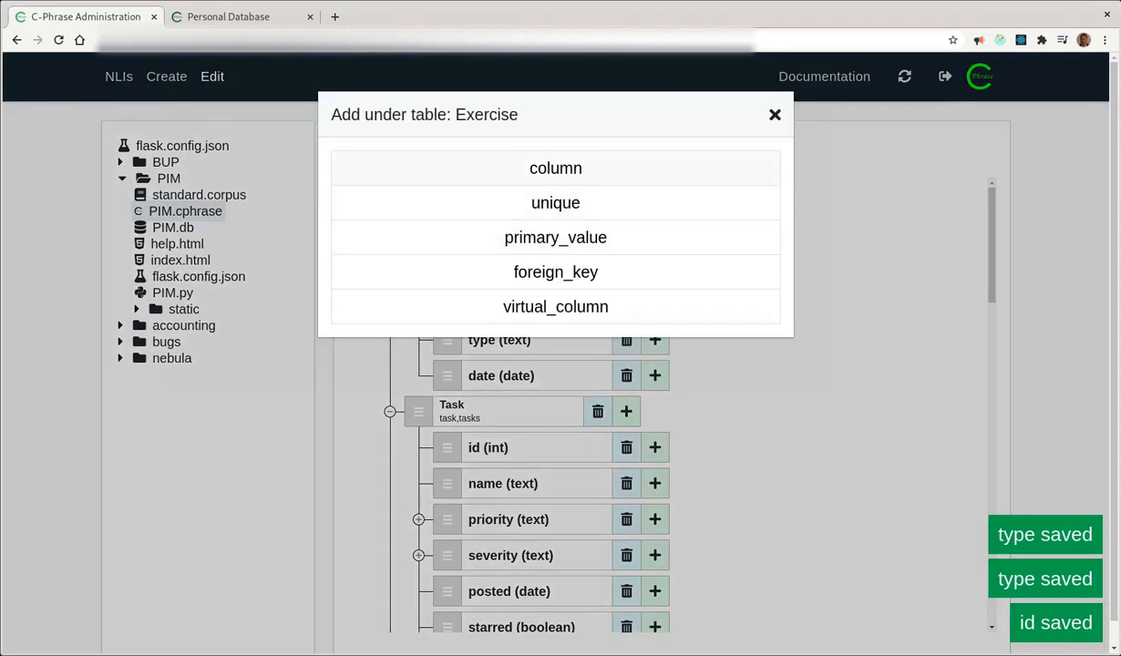
left_click(555, 168)
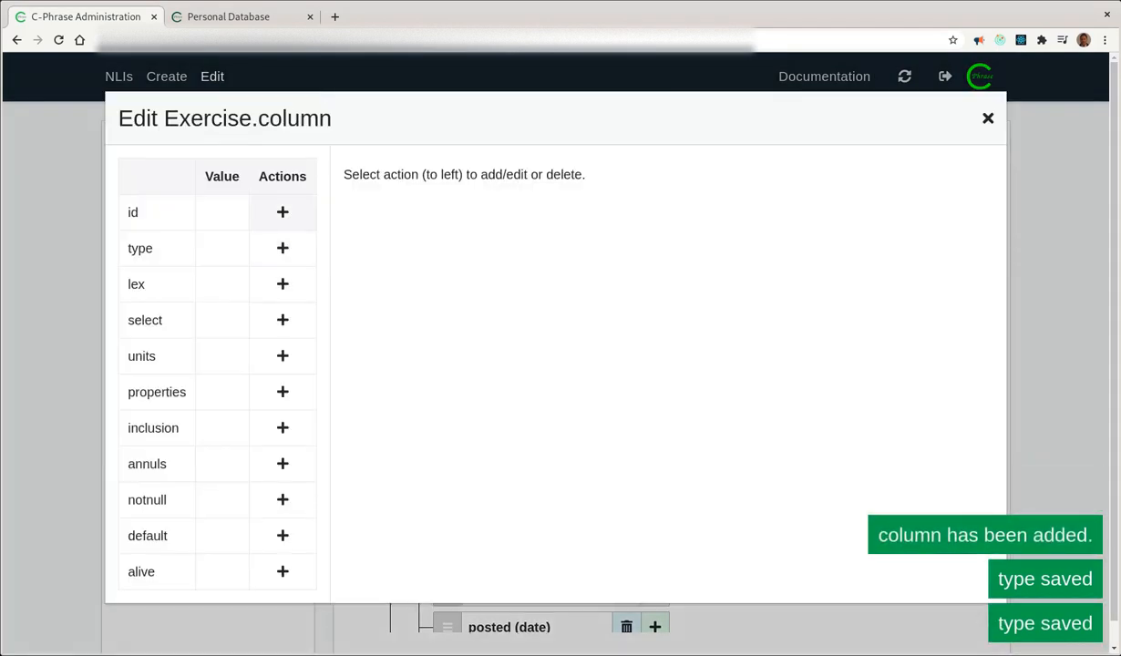
left_click(282, 211)
type("description")
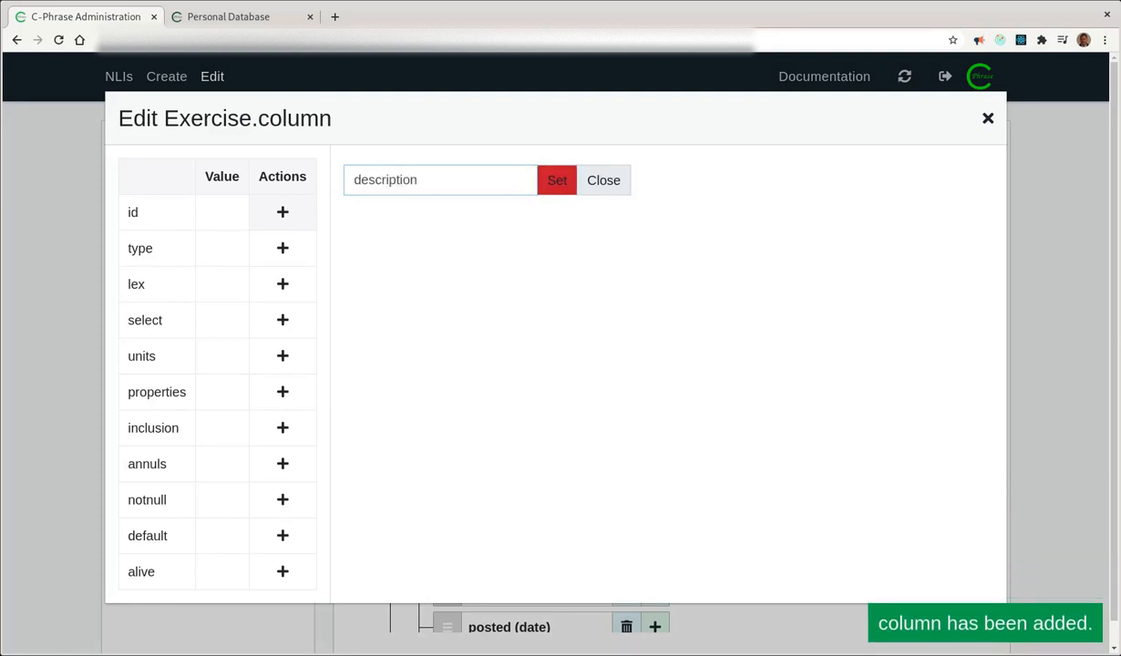
key("Return")
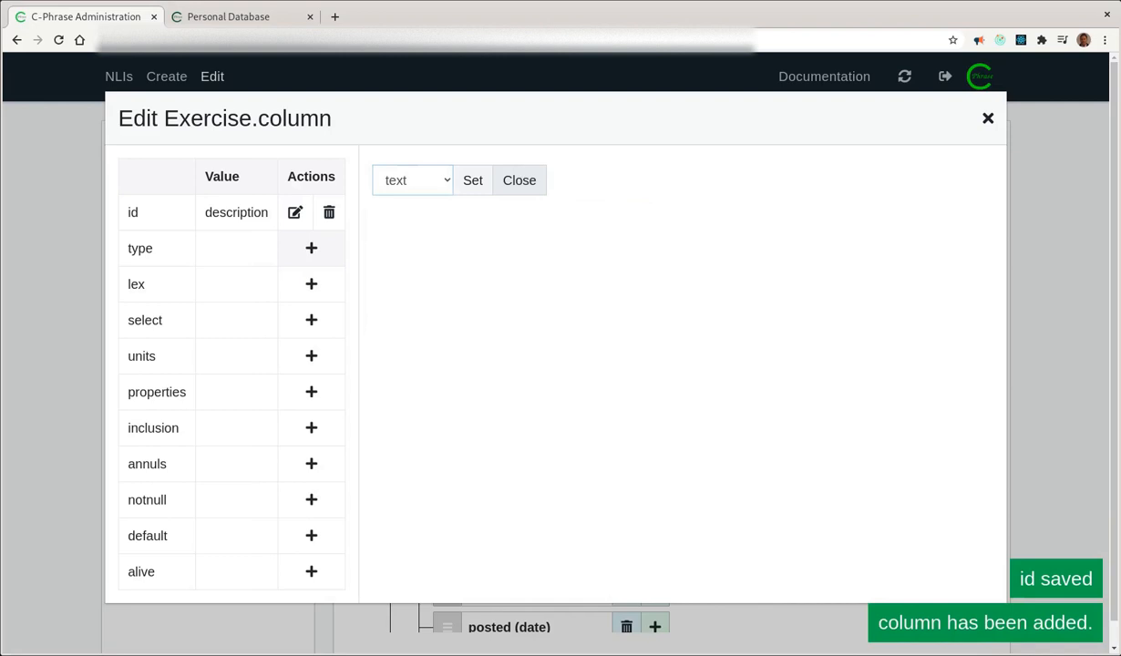
key("space")
key("Down")
key("Down")
key("Down")
key("Down")
key("Down")
key("Down")
key("Down")
key("Up")
key("Up")
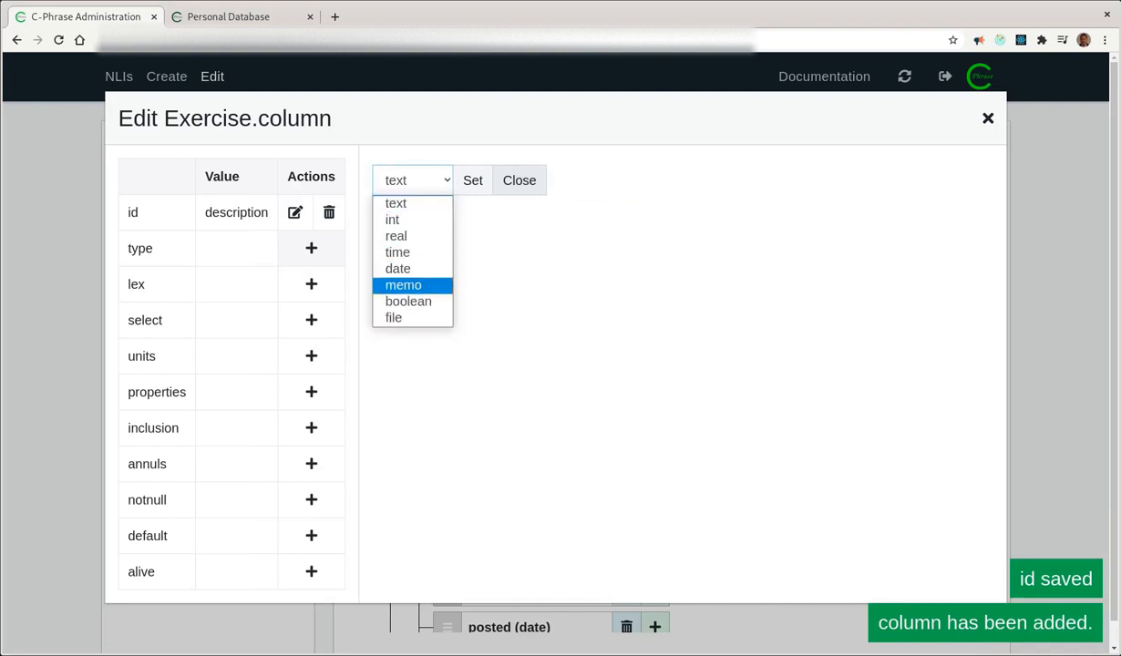
key("Return")
key("Tab")
key("Return")
key("Tab")
key("Return")
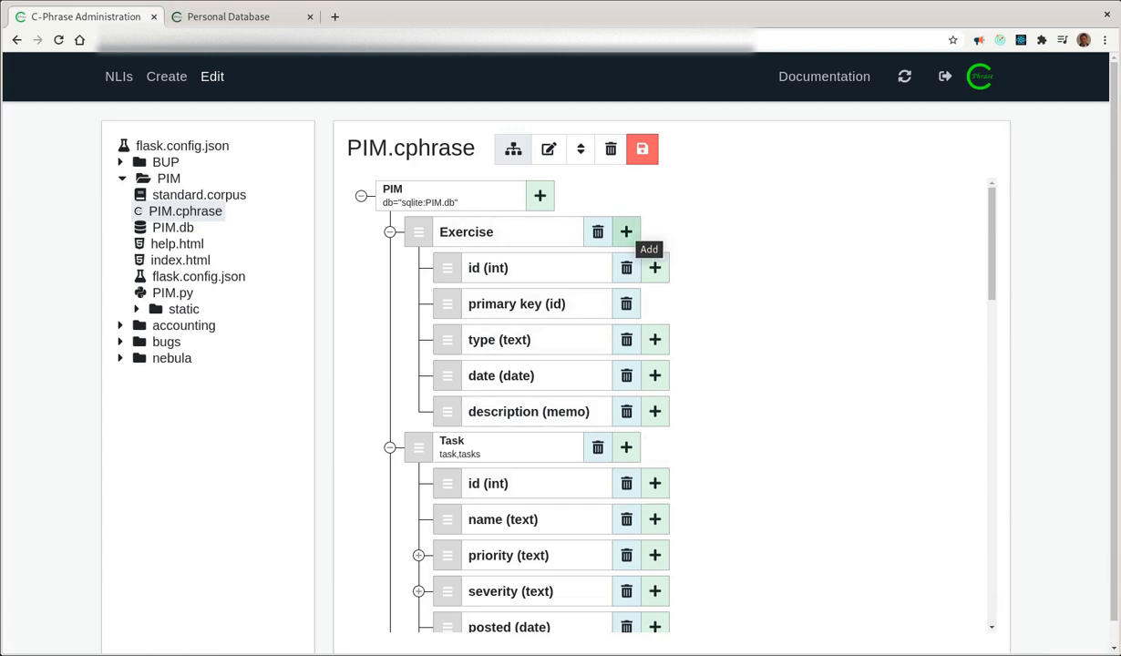
Step: Add another column to the Exercise table and open its id for editing
left_click(626, 231)
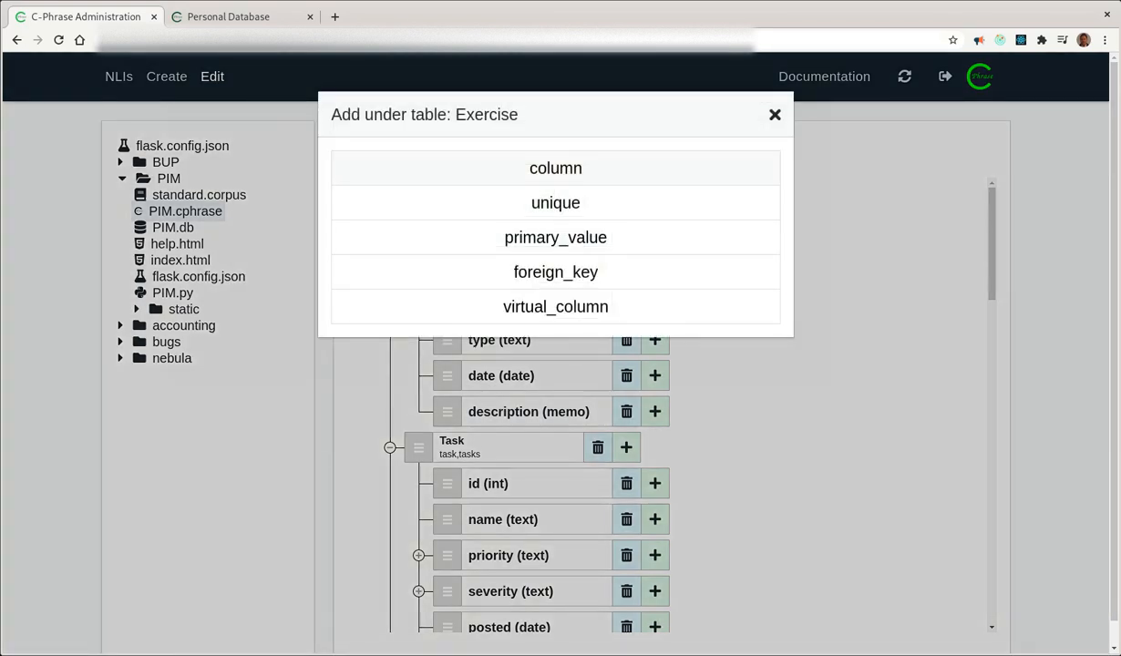
left_click(555, 167)
left_click(282, 211)
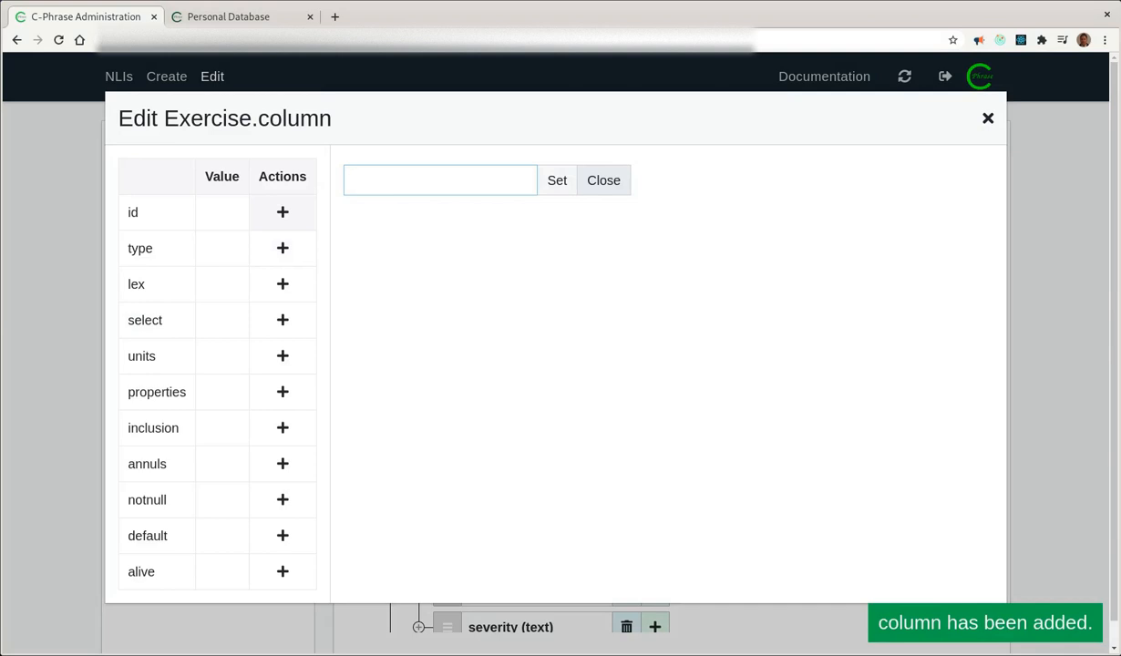
type("v")
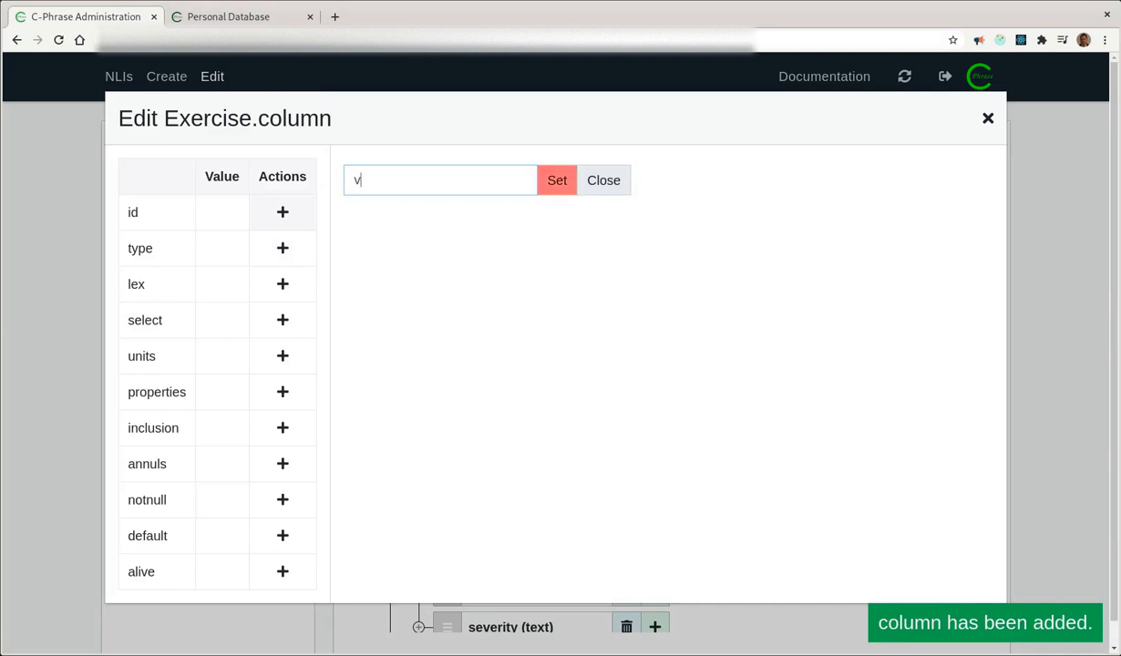
type("alue")
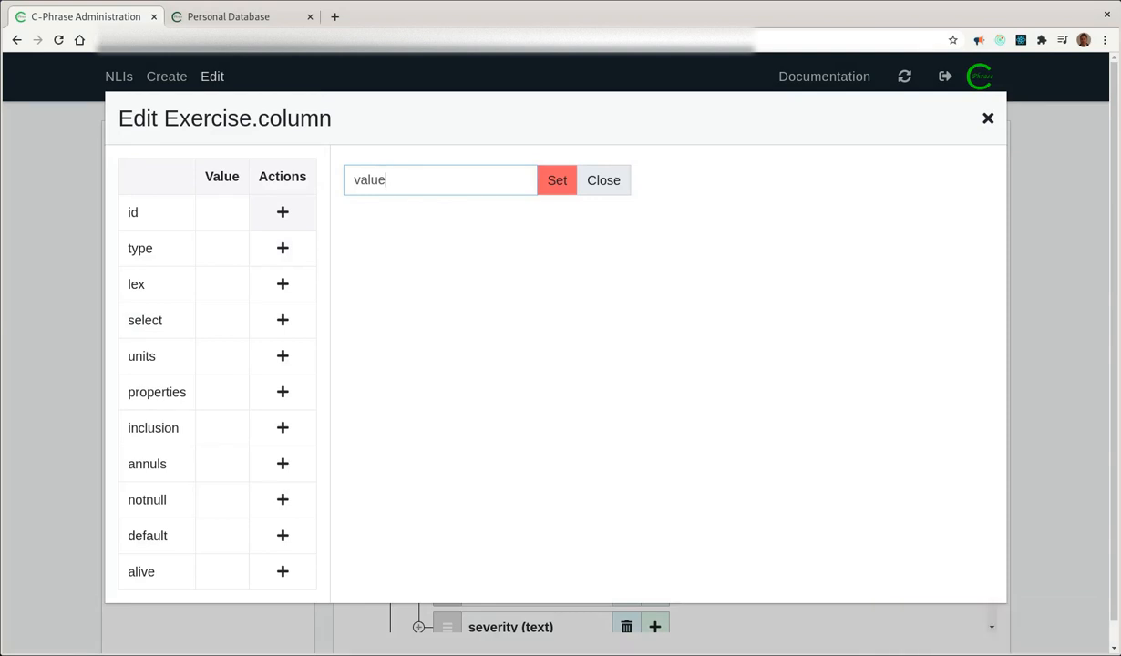
key("BackSpace")
key("BackSpace")
key("BackSpace")
key("BackSpace")
key("BackSpace")
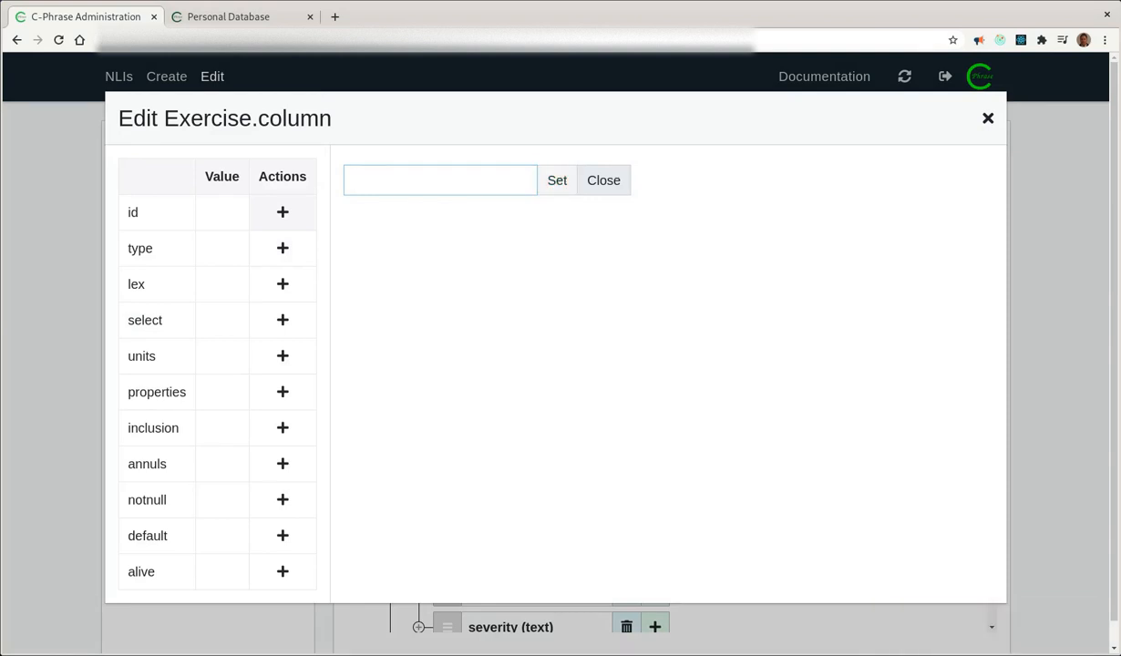
Step: Set the new column's id to "measure_title" and its data type to text
type("measure")
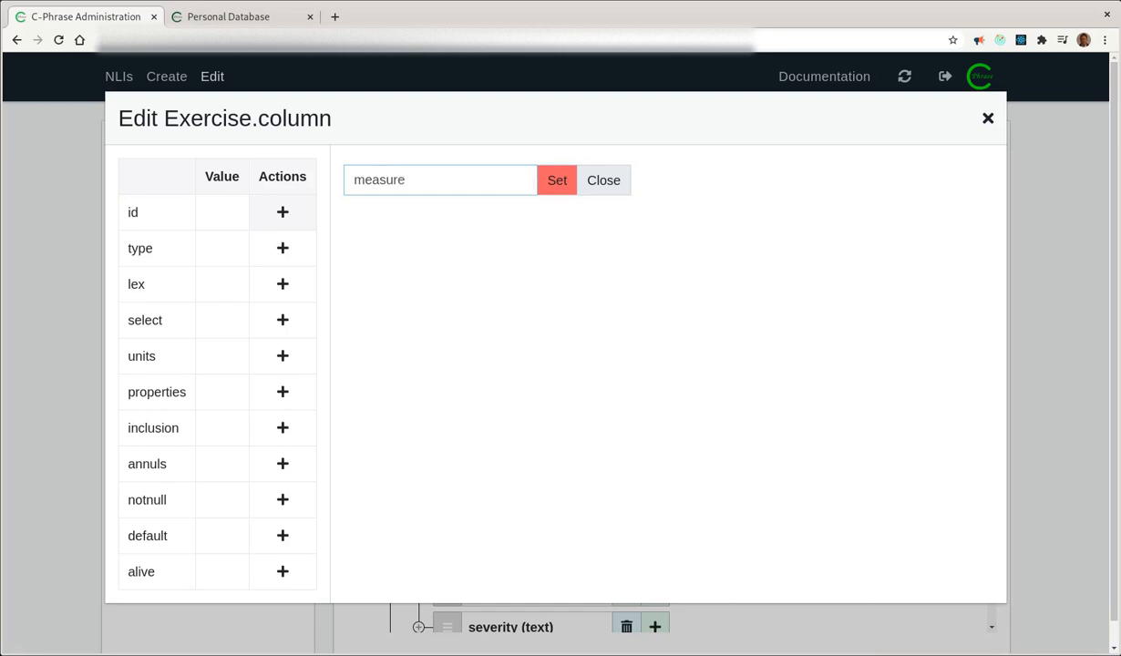
type("_title")
key("Return")
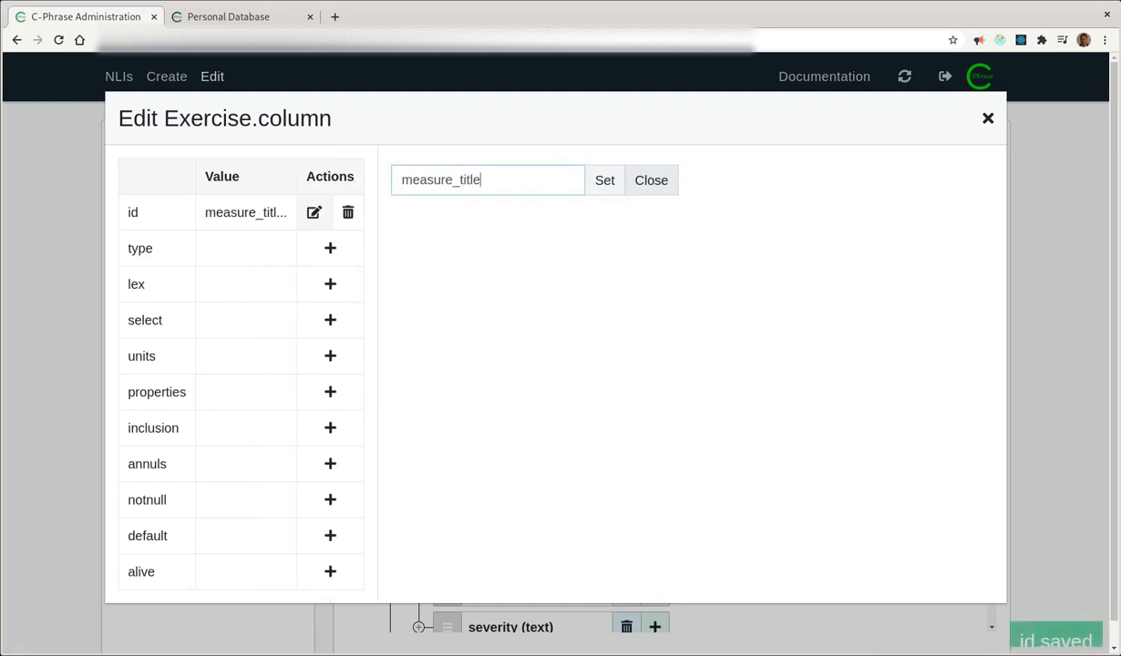
key("Return")
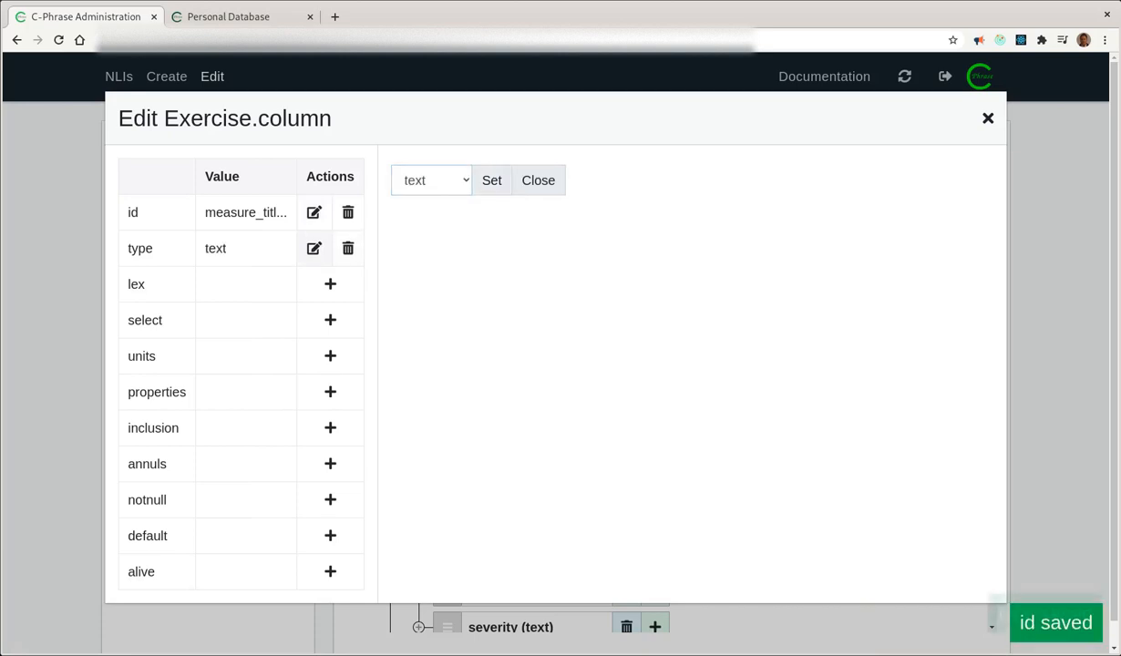
key("Return")
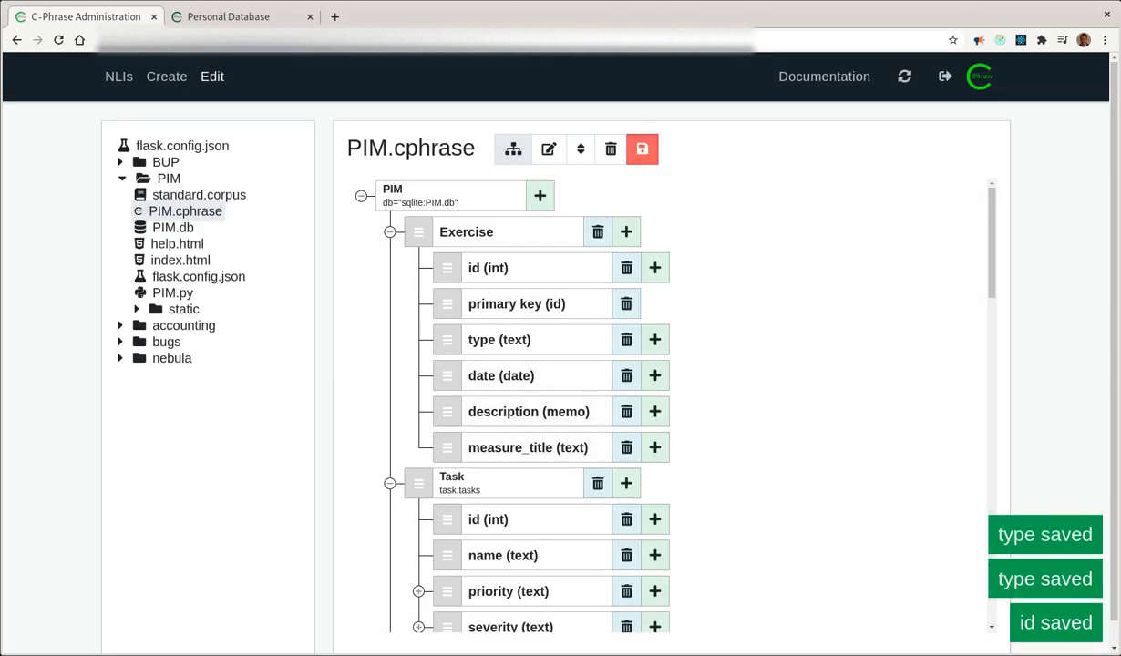
Step: Add a column with the id "measure" and the data type real to the Exercise table
left_click(626, 232)
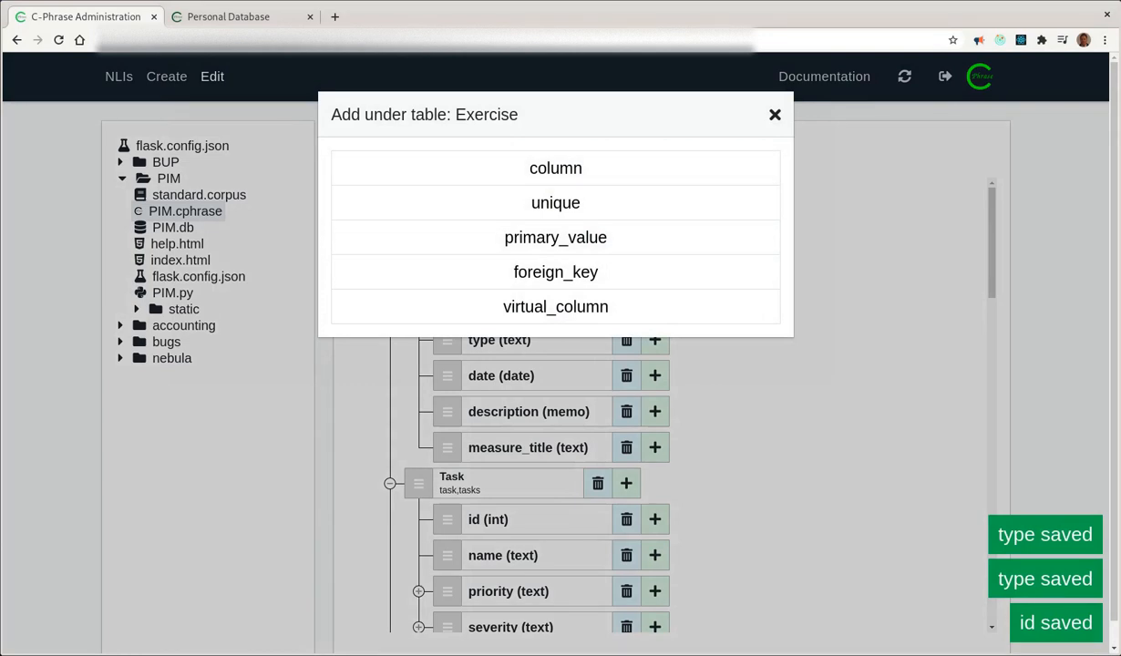
key("Return")
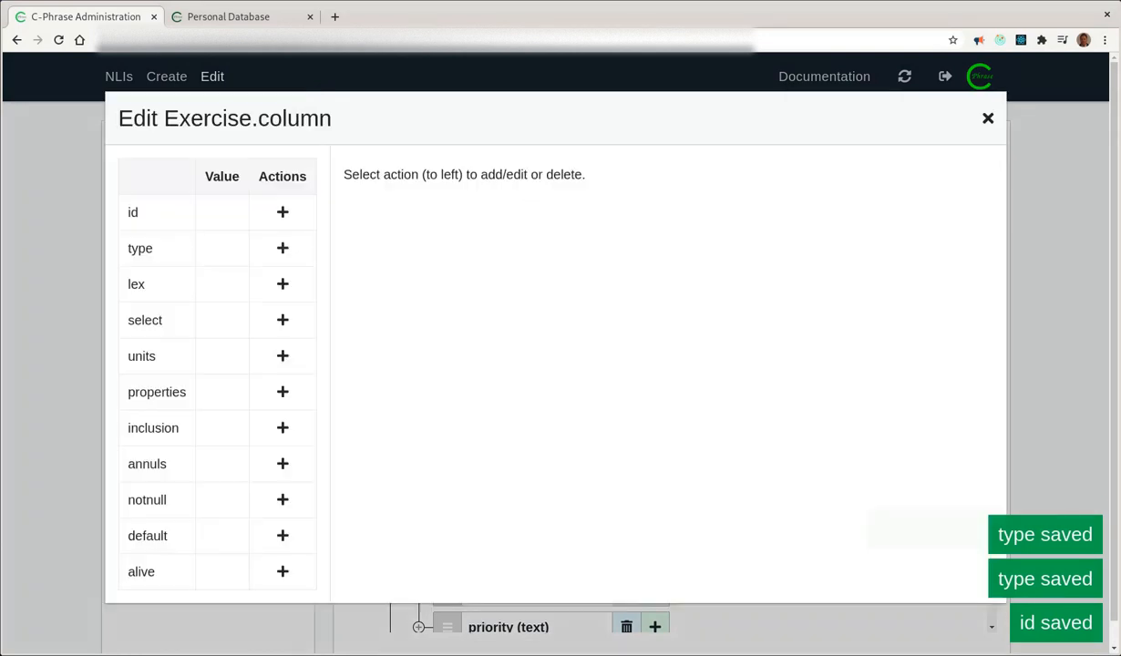
key("Return")
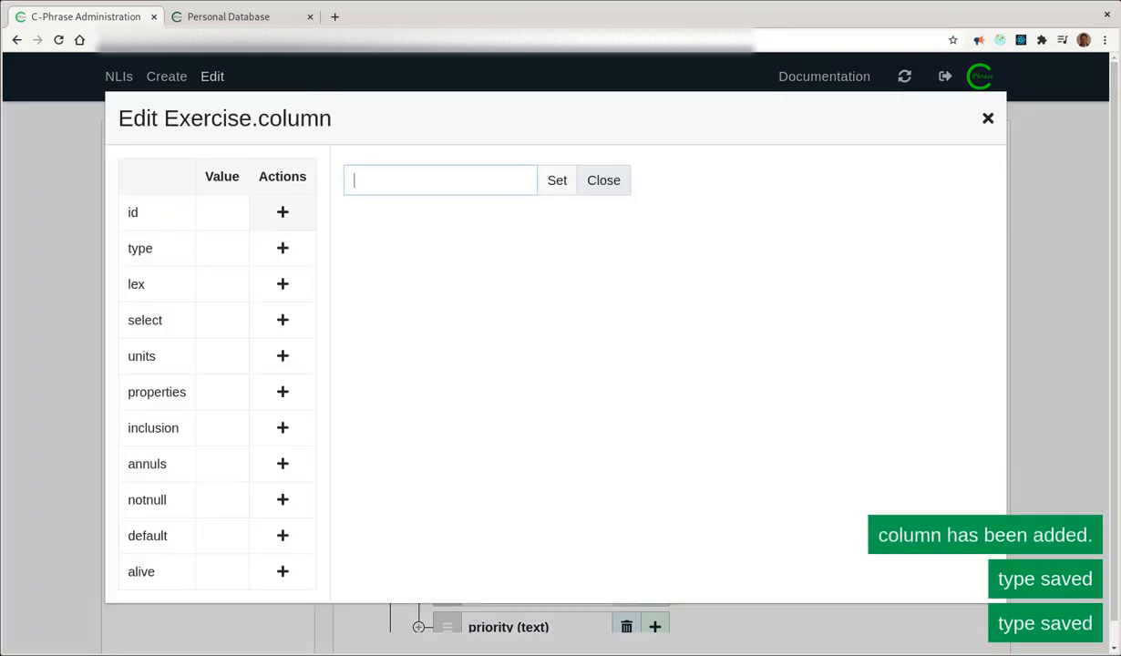
type("measure")
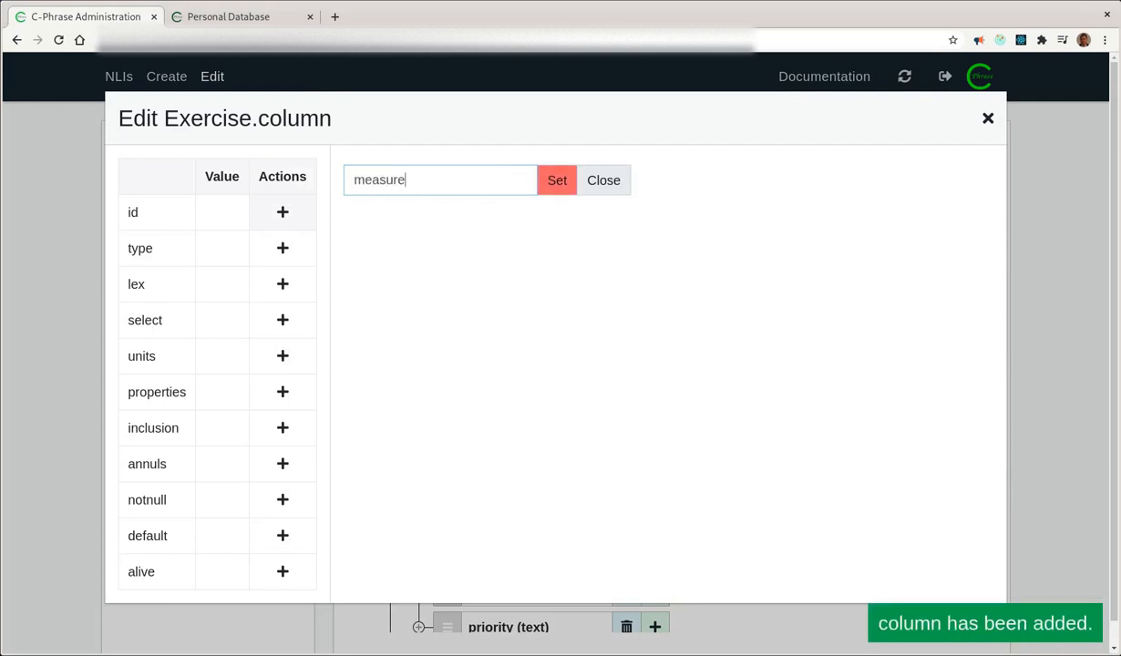
key("Return")
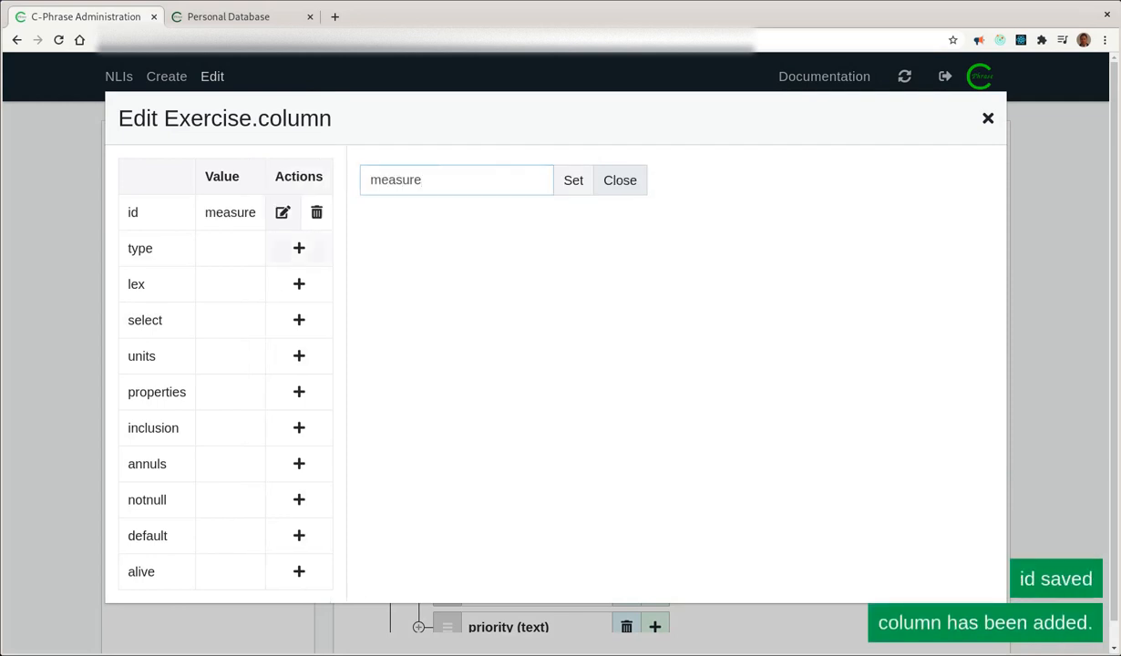
left_click(400, 181)
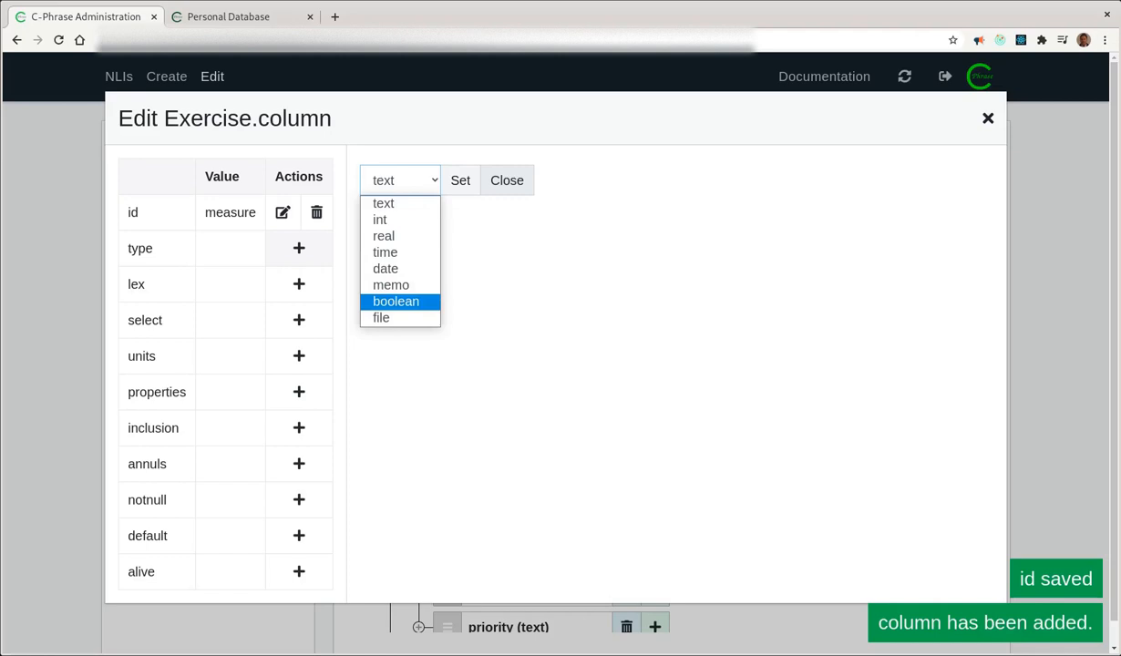
key("Up")
key("Up")
key("Up")
key("Up")
key("Return")
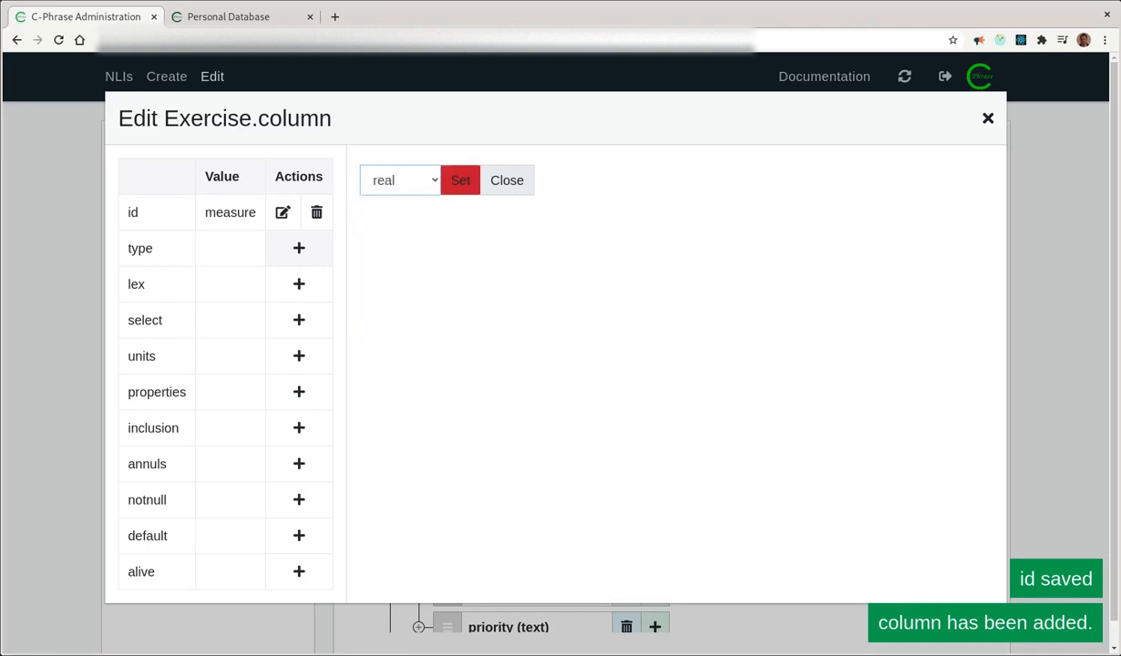
key("Return")
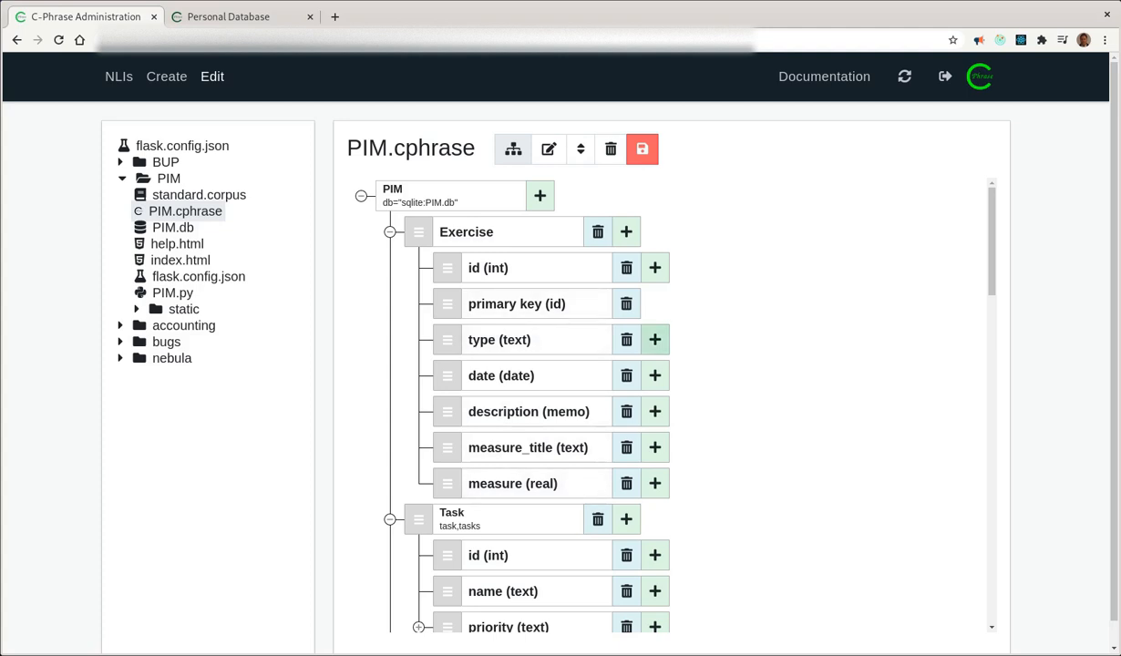
Step: Add a value under the Exercise table's type column and set its val to "skiing"
left_click(654, 339)
left_click(561, 168)
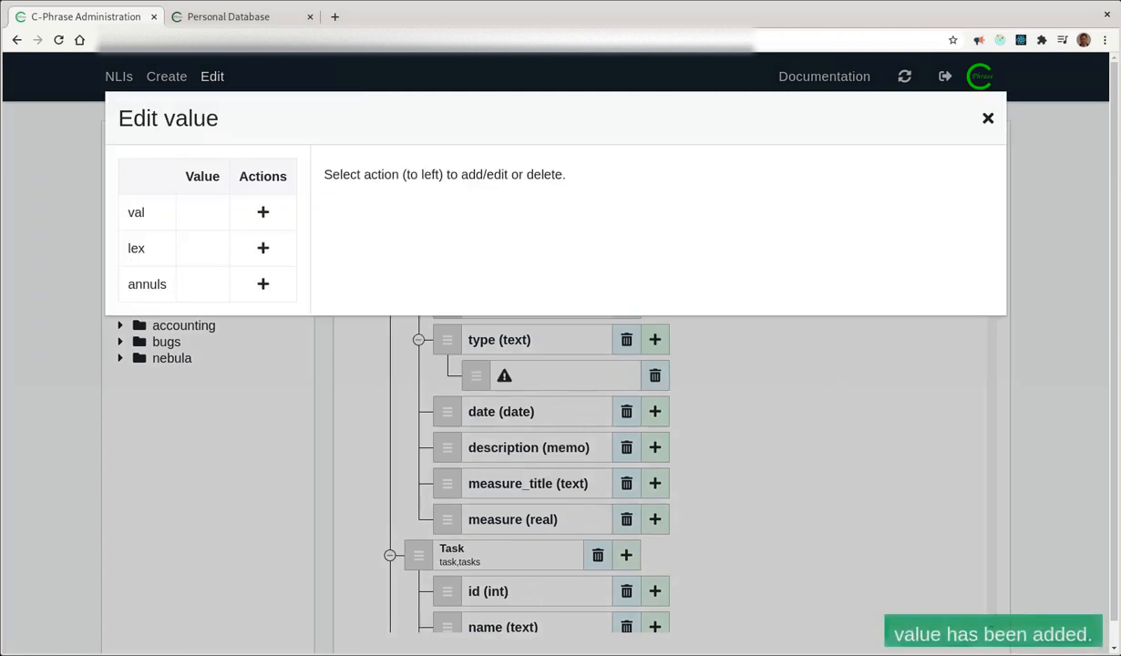
left_click(262, 211)
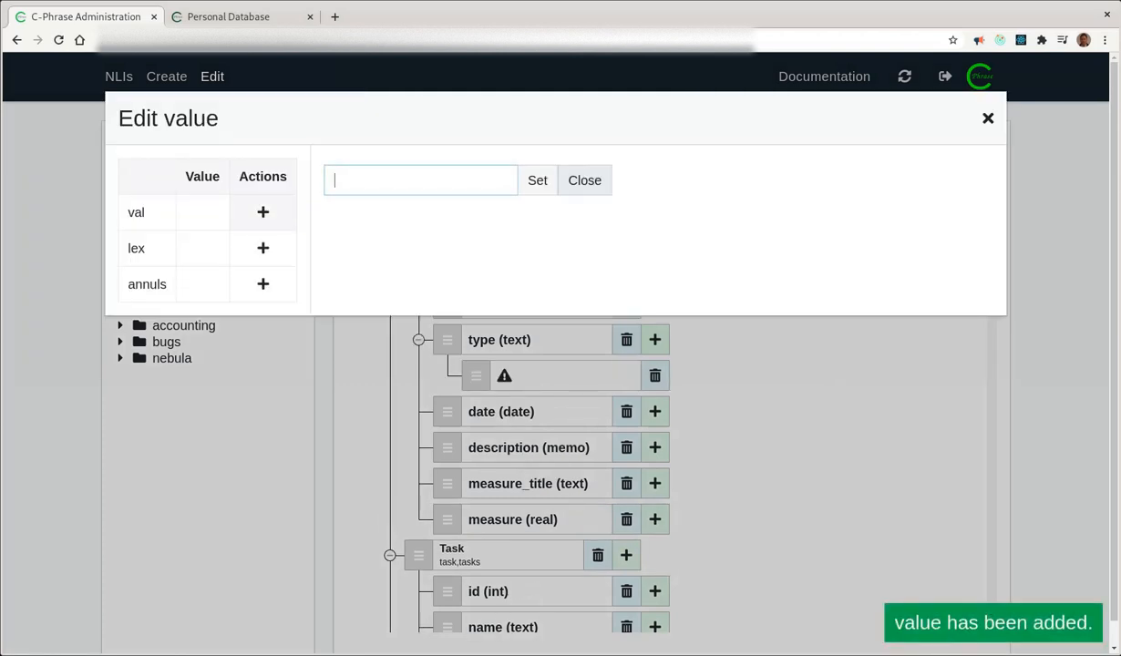
type("ski")
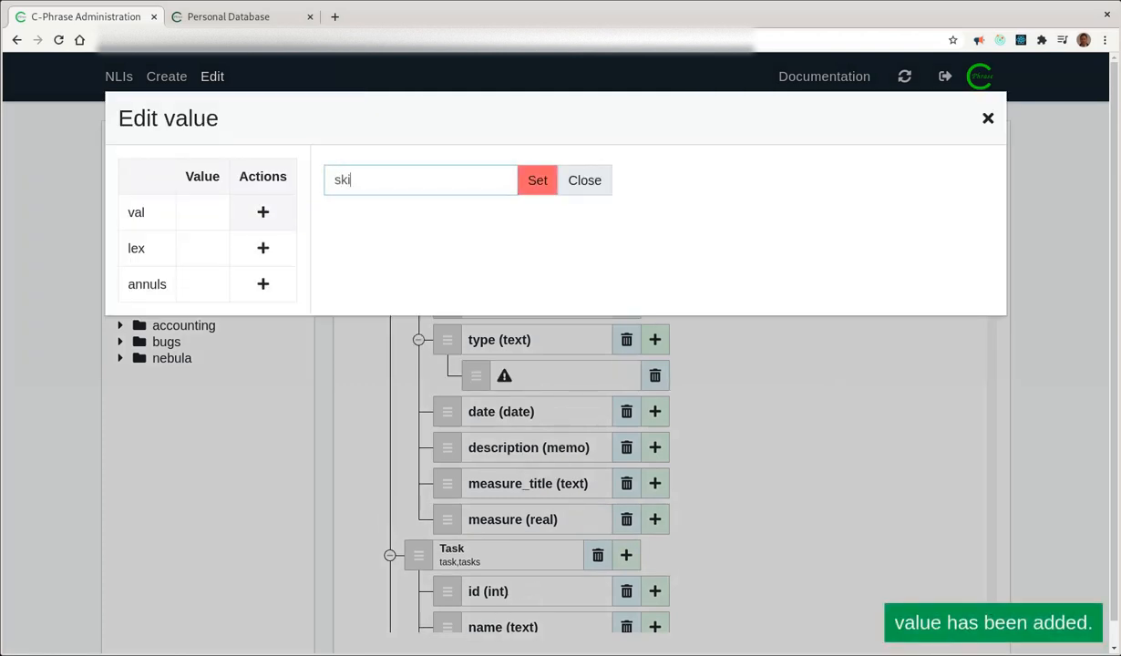
type("ing")
key("Return")
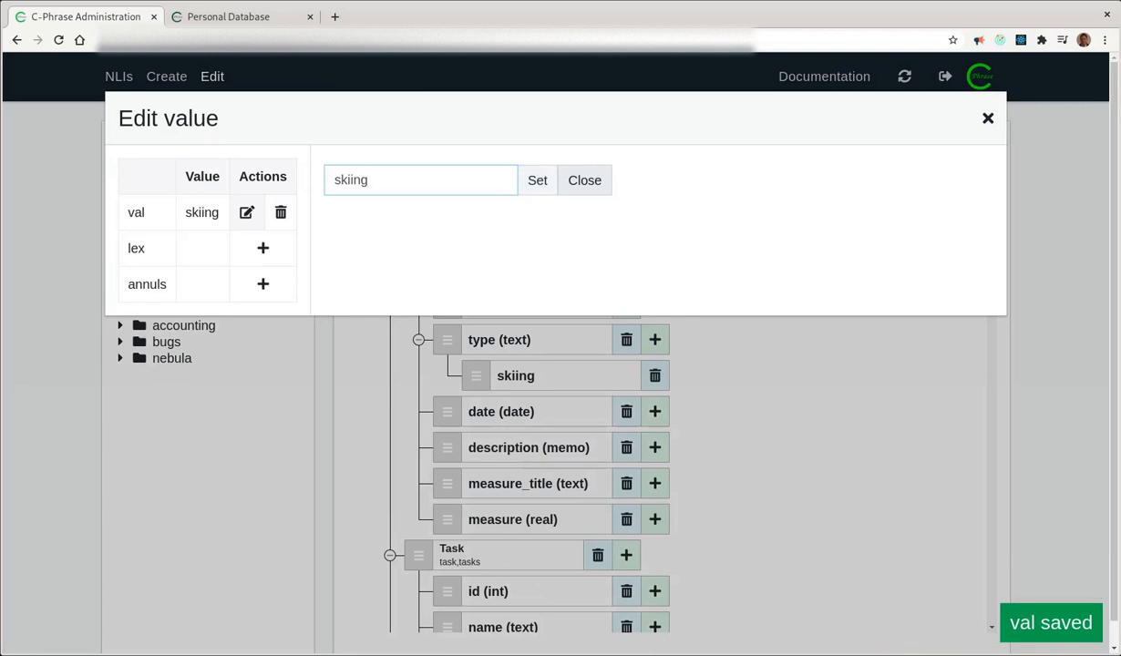
Step: Finish the skiing value and add "kettlebell" as another value under the Exercise table's type column
key("Return")
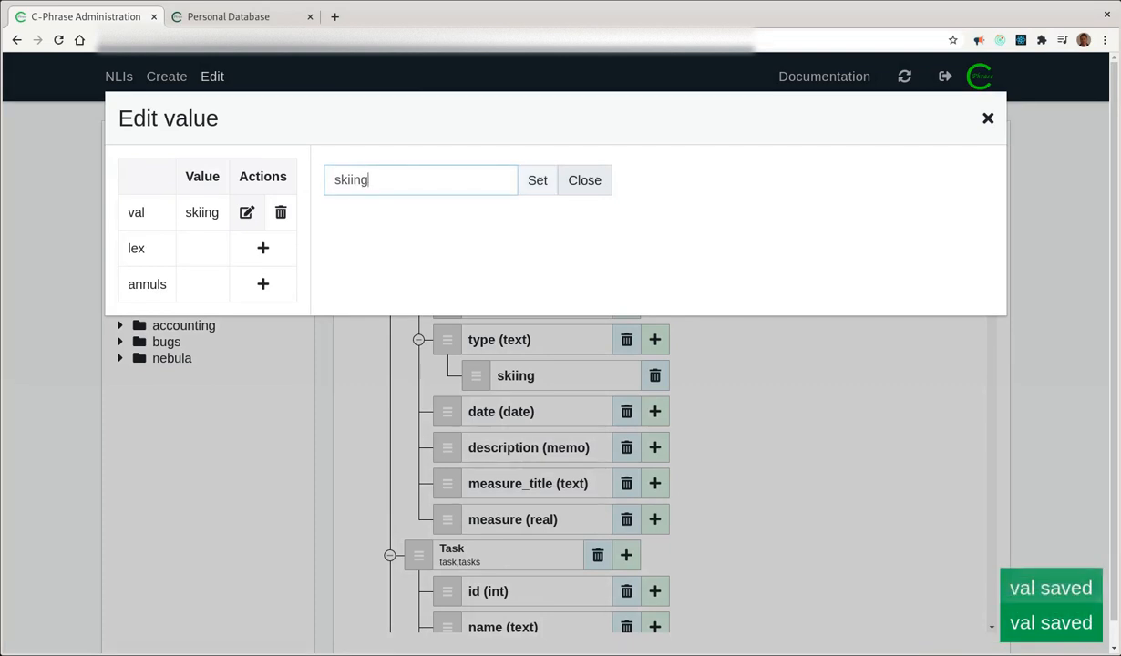
key("Escape")
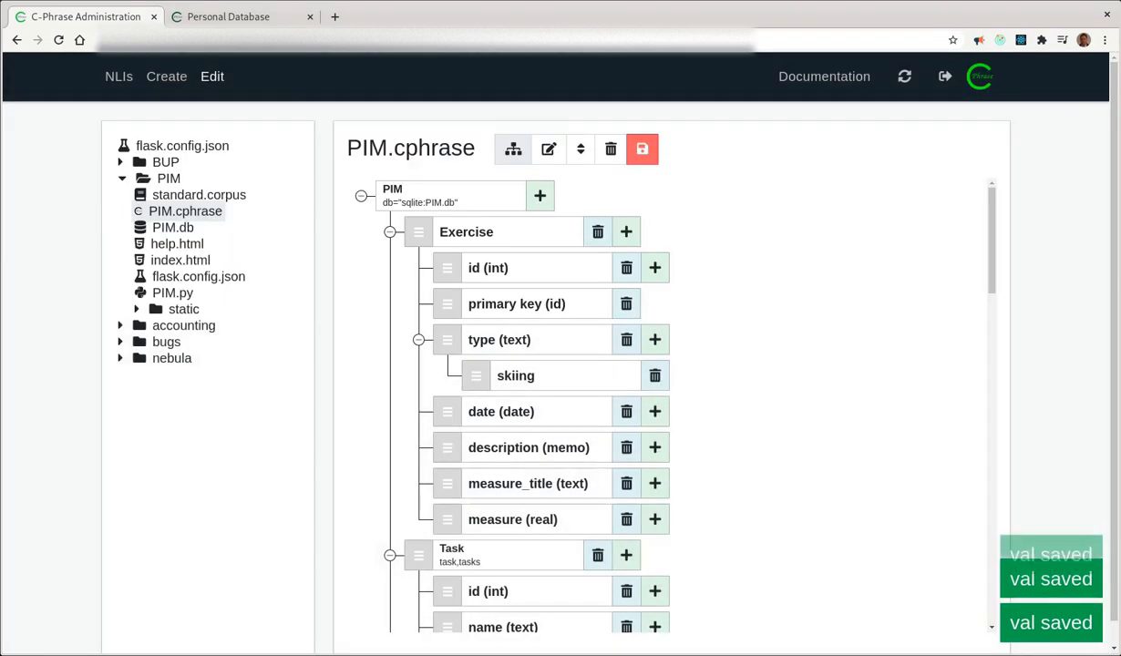
left_click(654, 339)
left_click(555, 168)
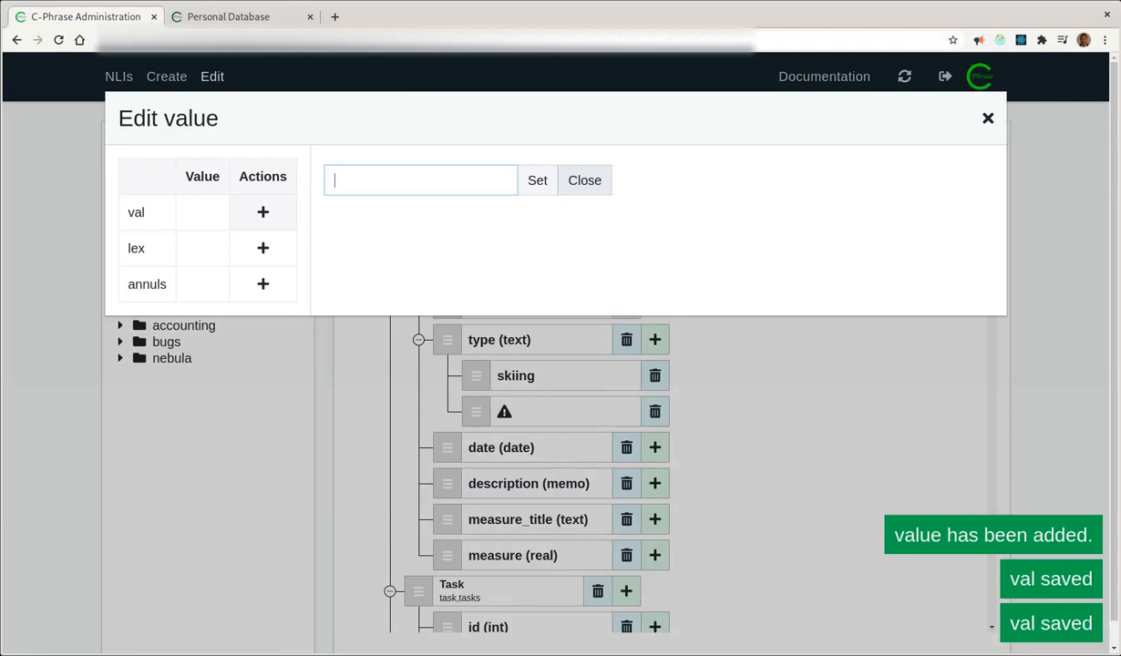
type("keyy")
key("BackSpace")
key("BackSpace")
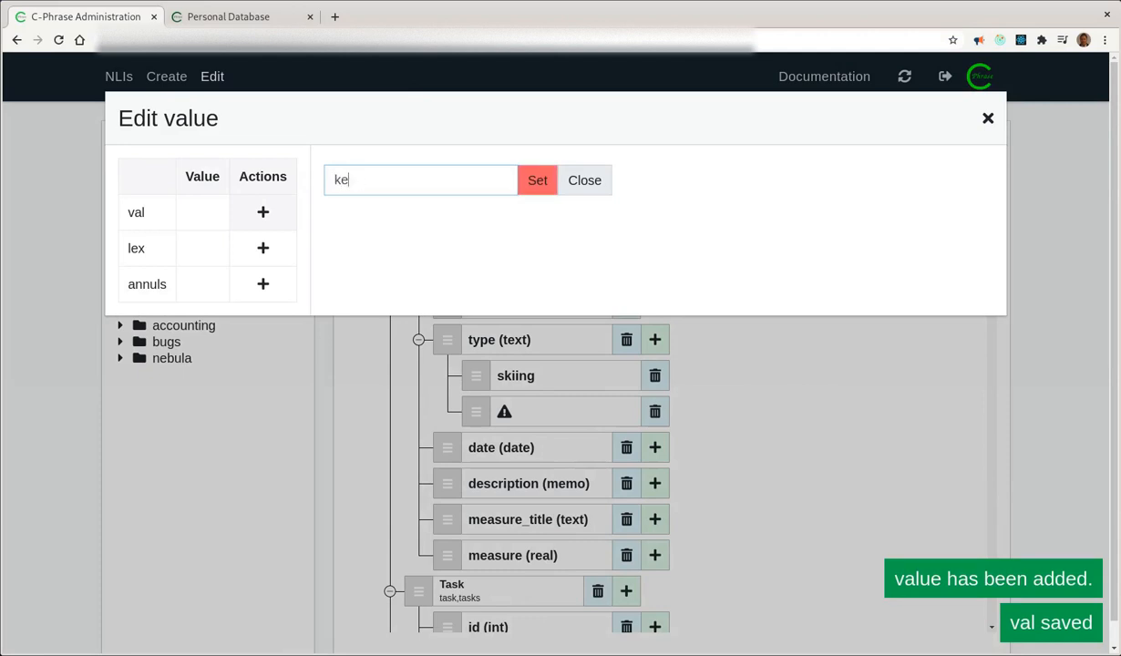
type("ttle")
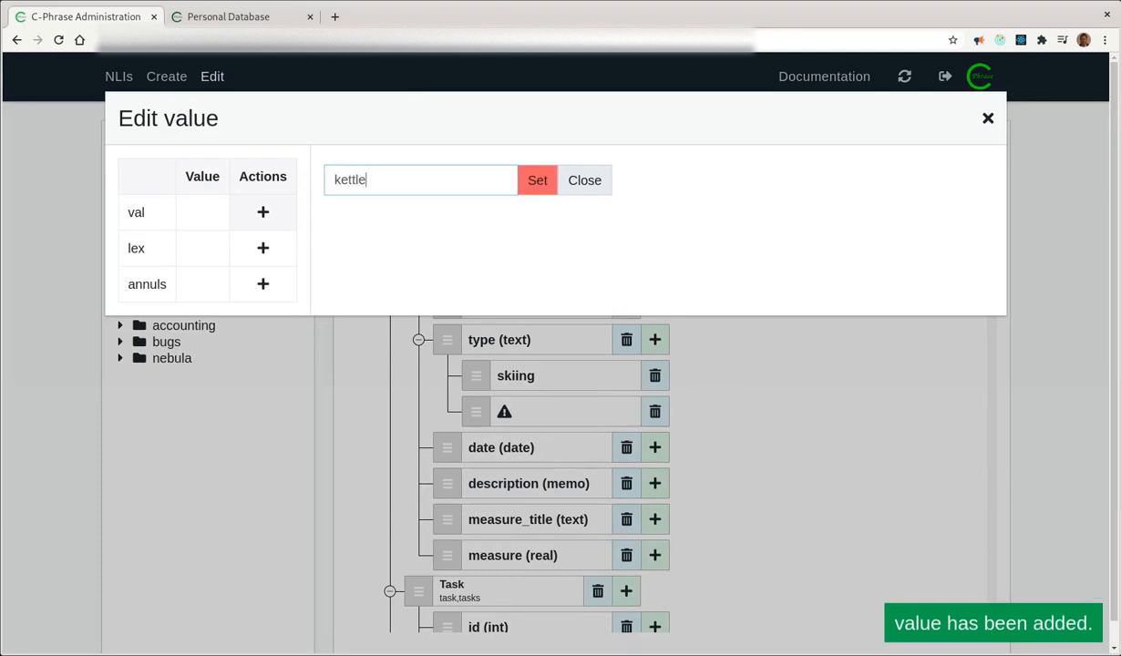
type("bell")
key("Return")
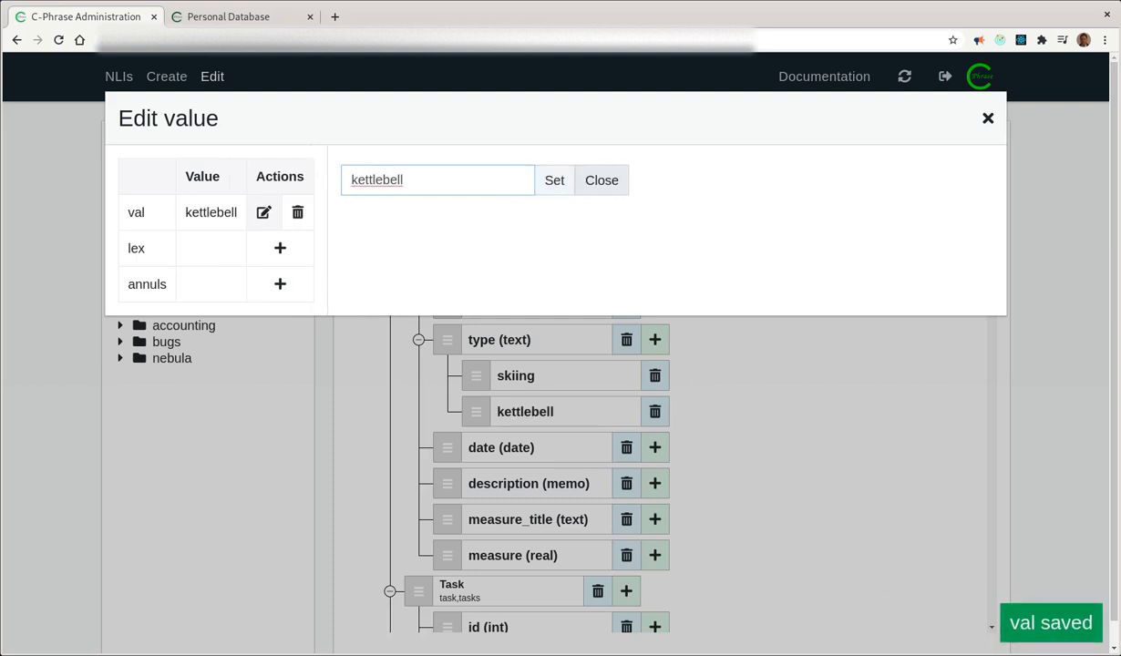
left_click(601, 179)
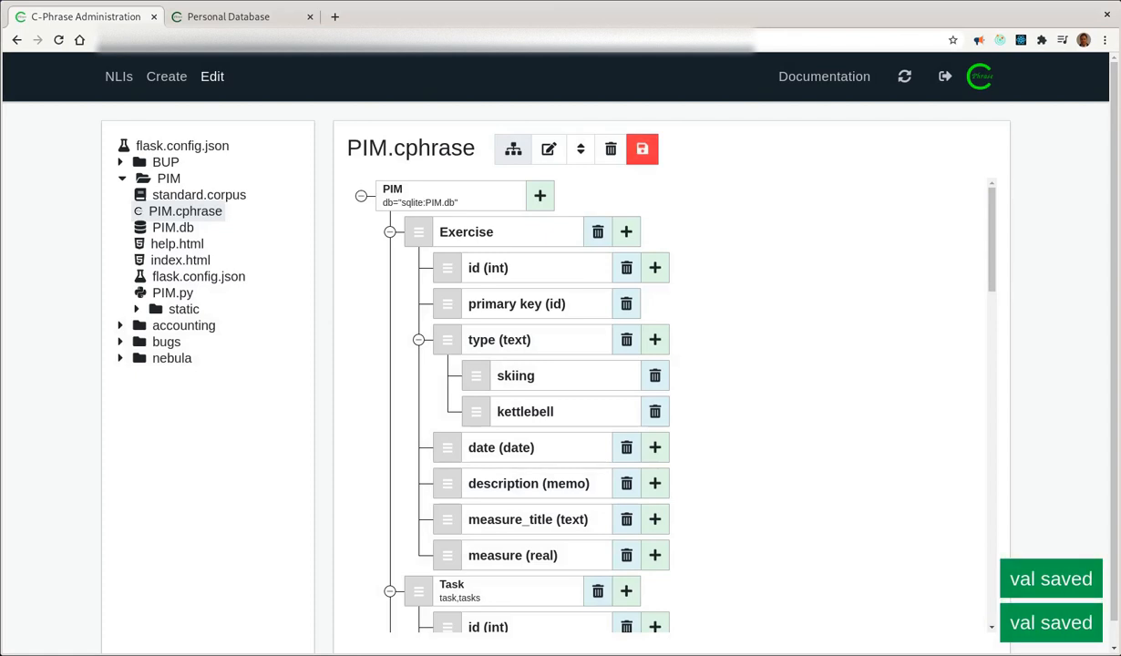
Step: Save PIM.cphrase, accepting the relaunch of the NLIs, and stop the running PIM interface
left_click(643, 148)
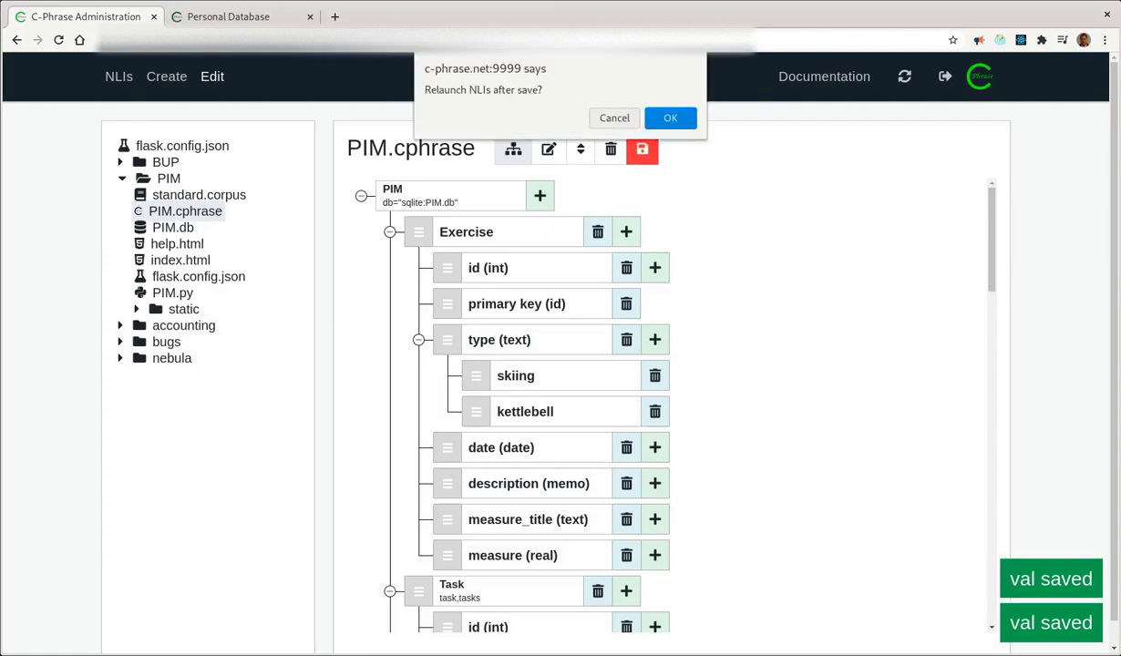
key("Return")
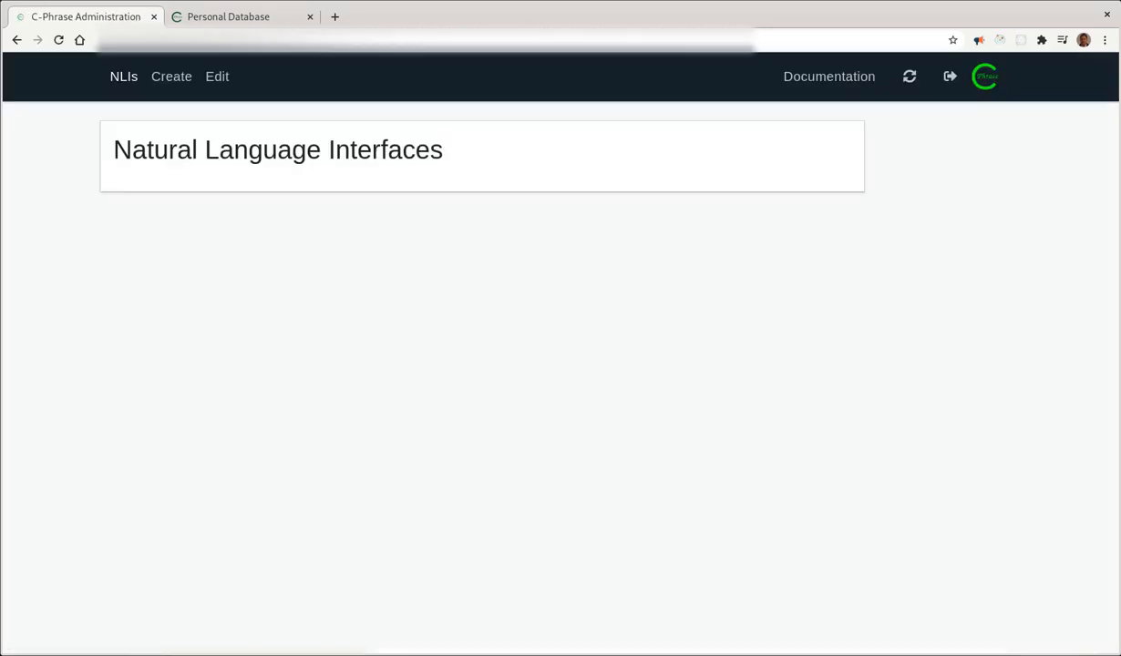
left_click(137, 265)
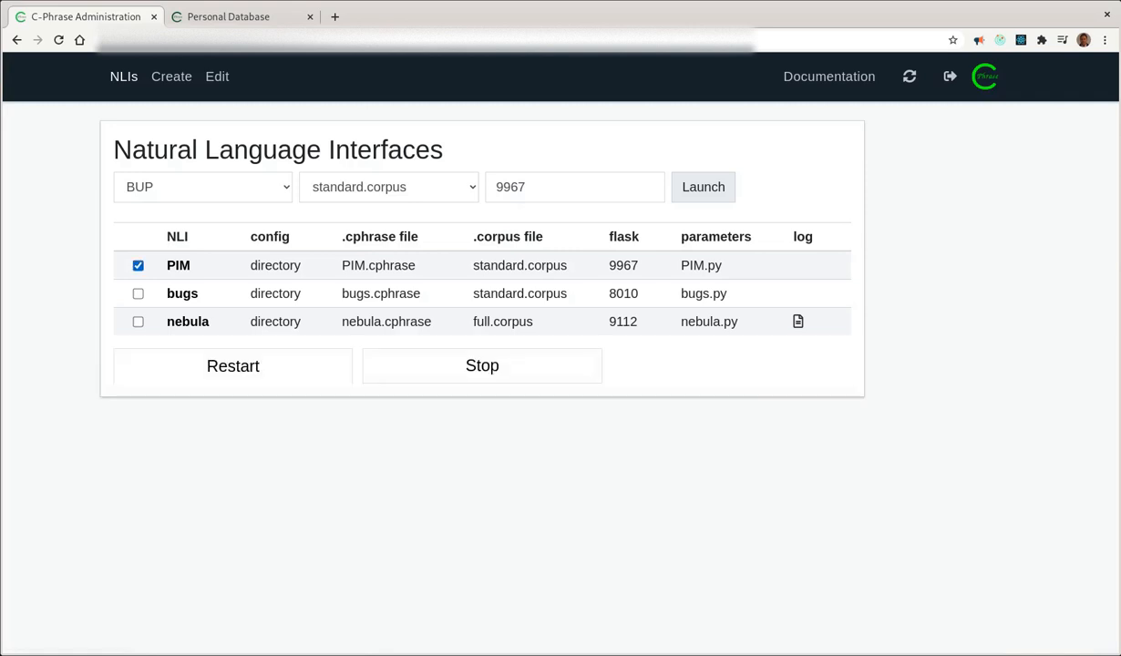
left_click(482, 366)
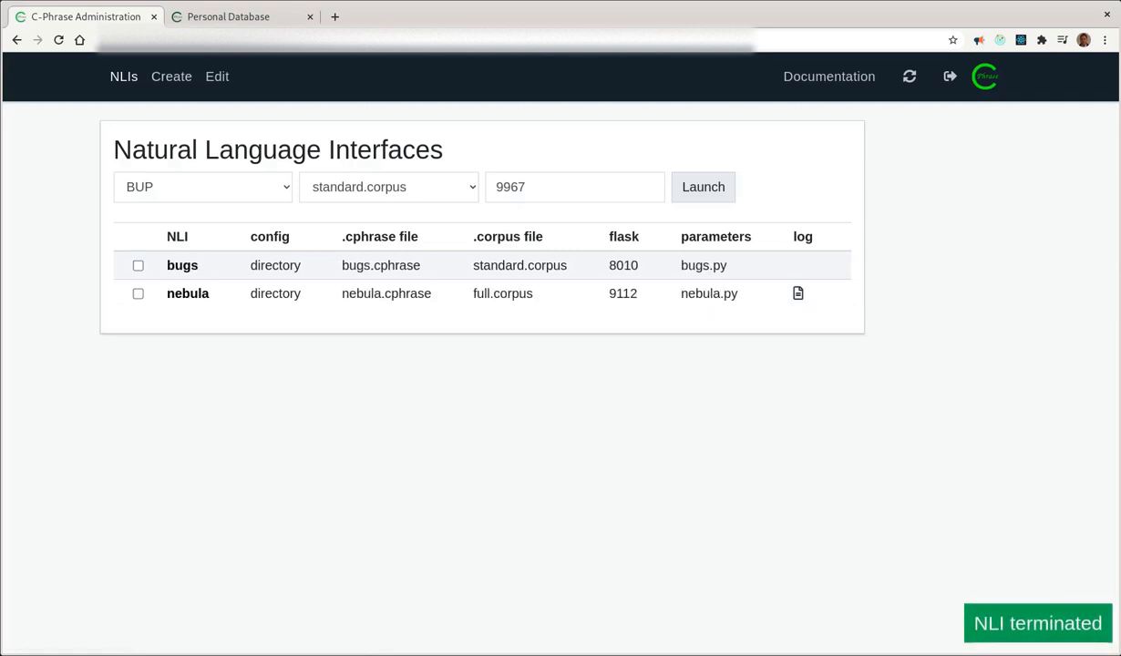
left_click(228, 16)
left_click(99, 16)
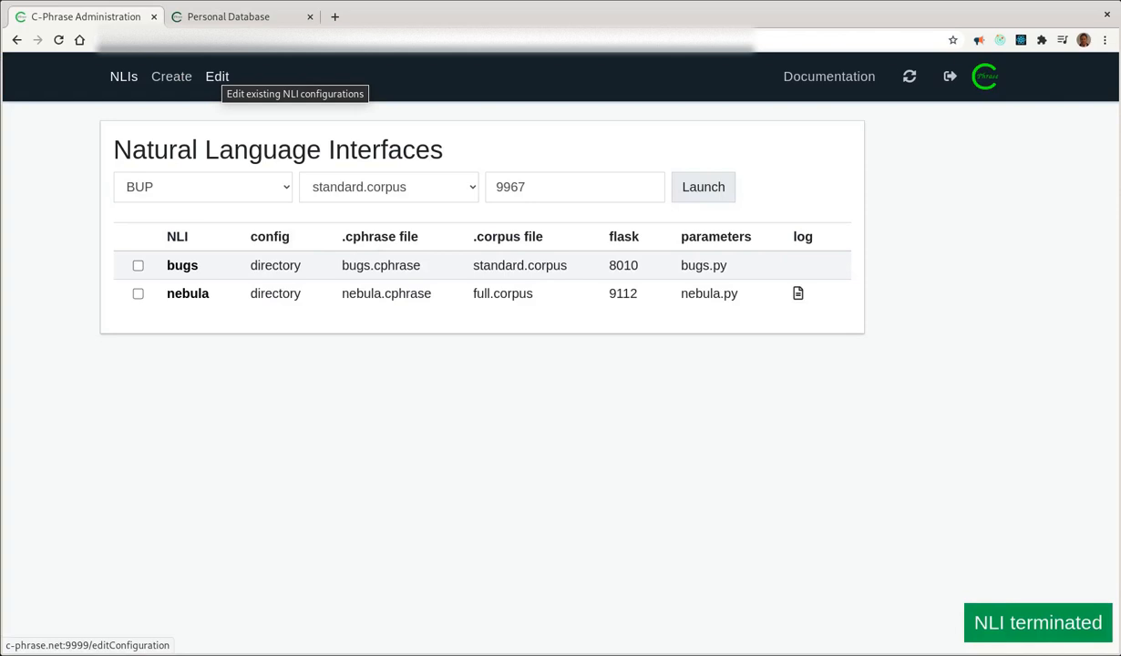
Step: Load the database of the PIM configuration into its .cphrase file and look through the file's source
left_click(217, 77)
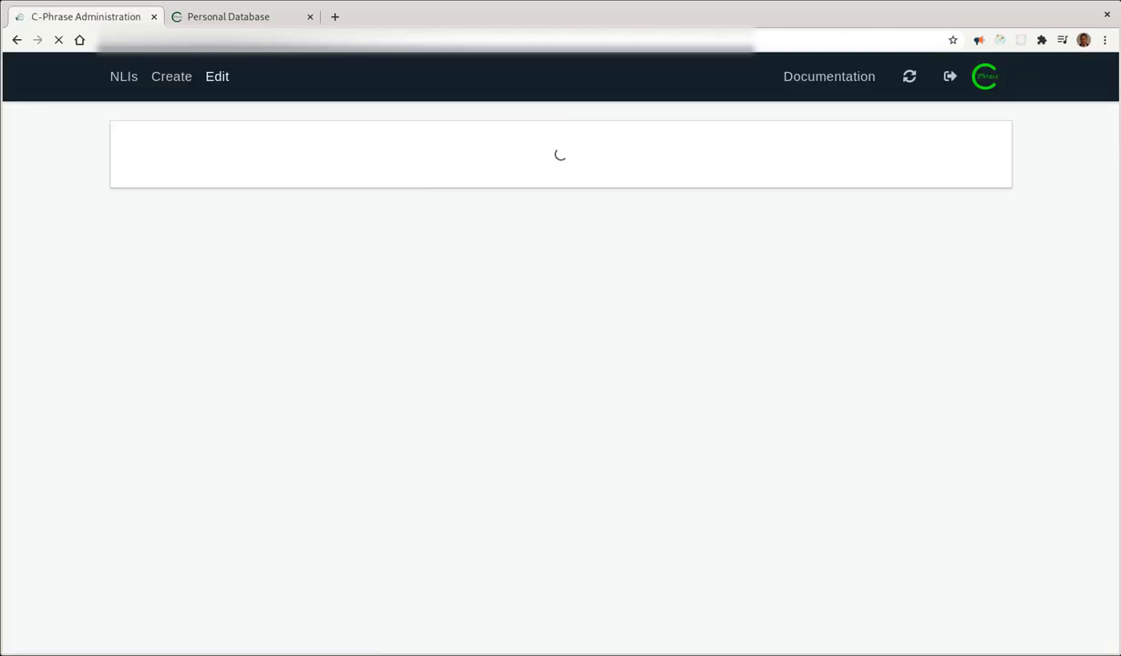
left_click(164, 179)
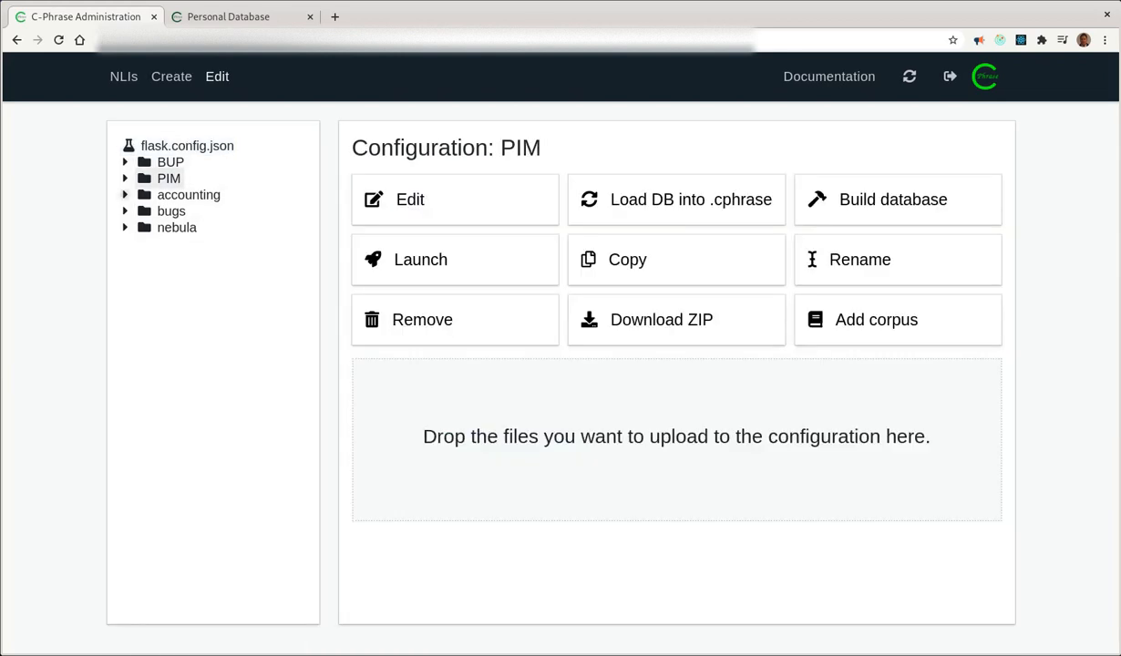
left_click(125, 178)
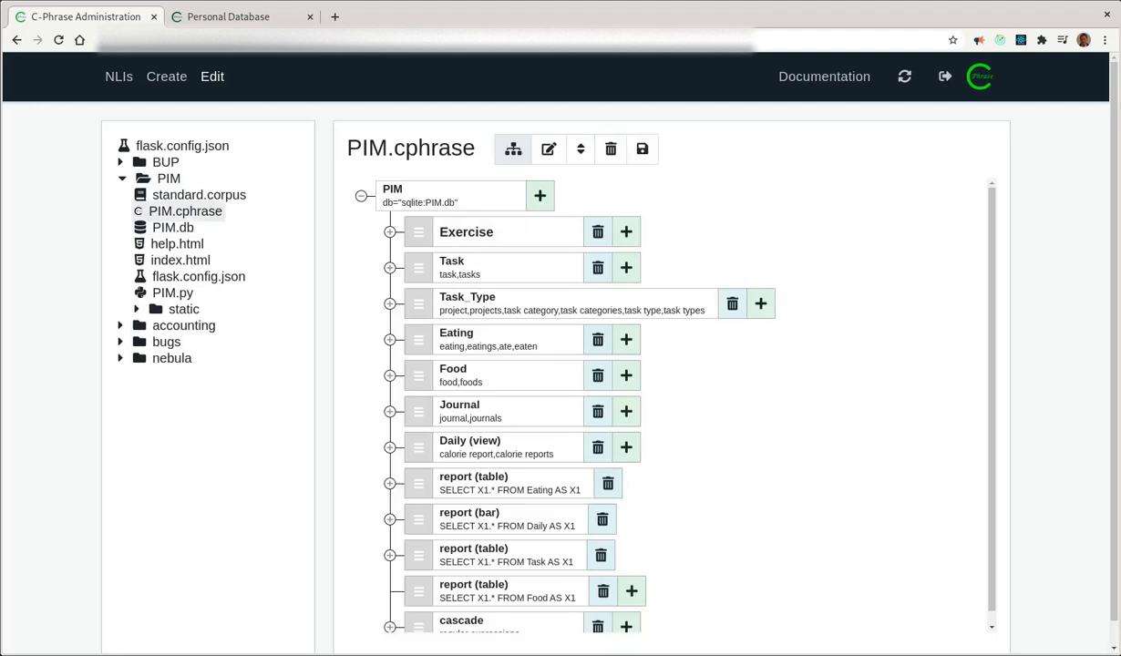
left_click(169, 179)
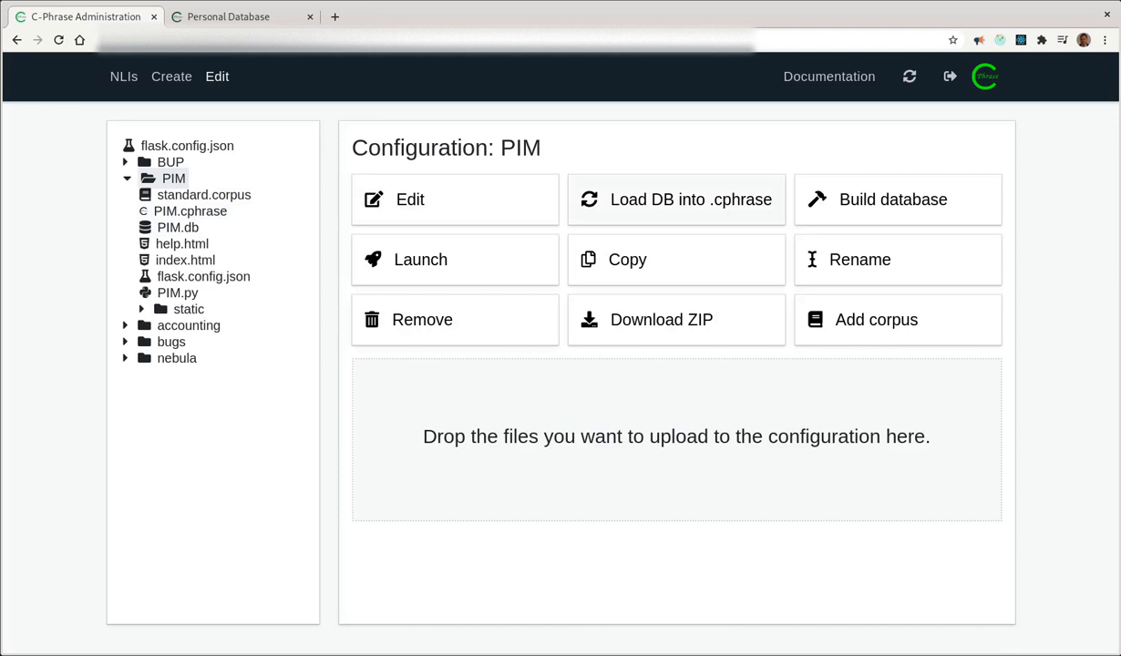
left_click(676, 200)
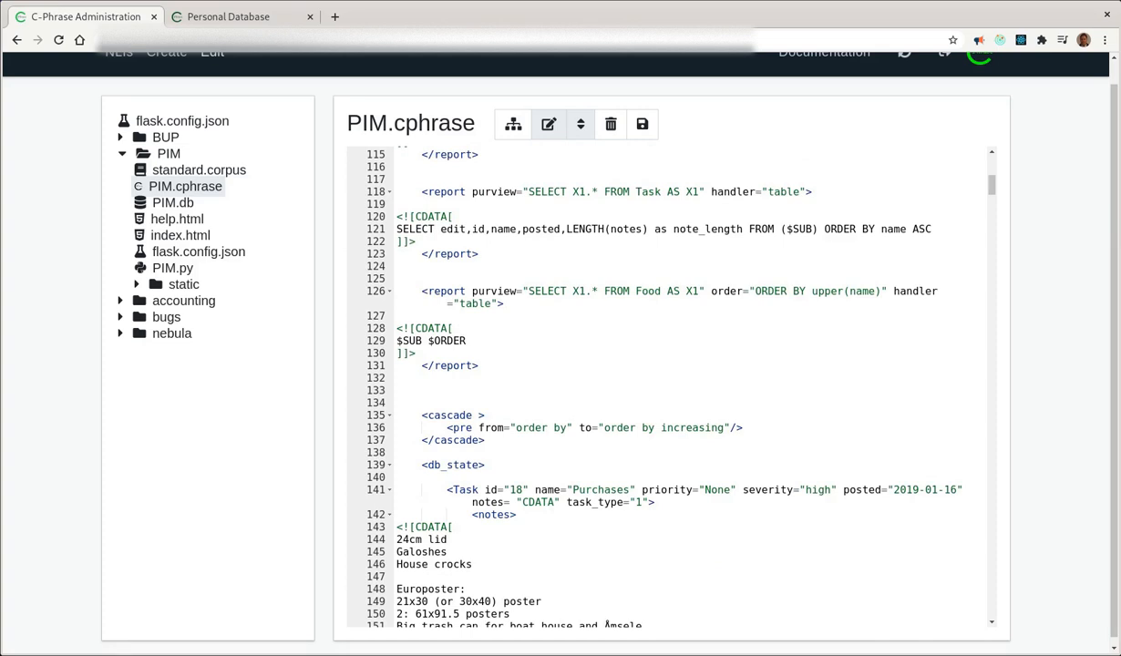
scroll(670, 383, "up", 3)
scroll(670, 383, "up", 5)
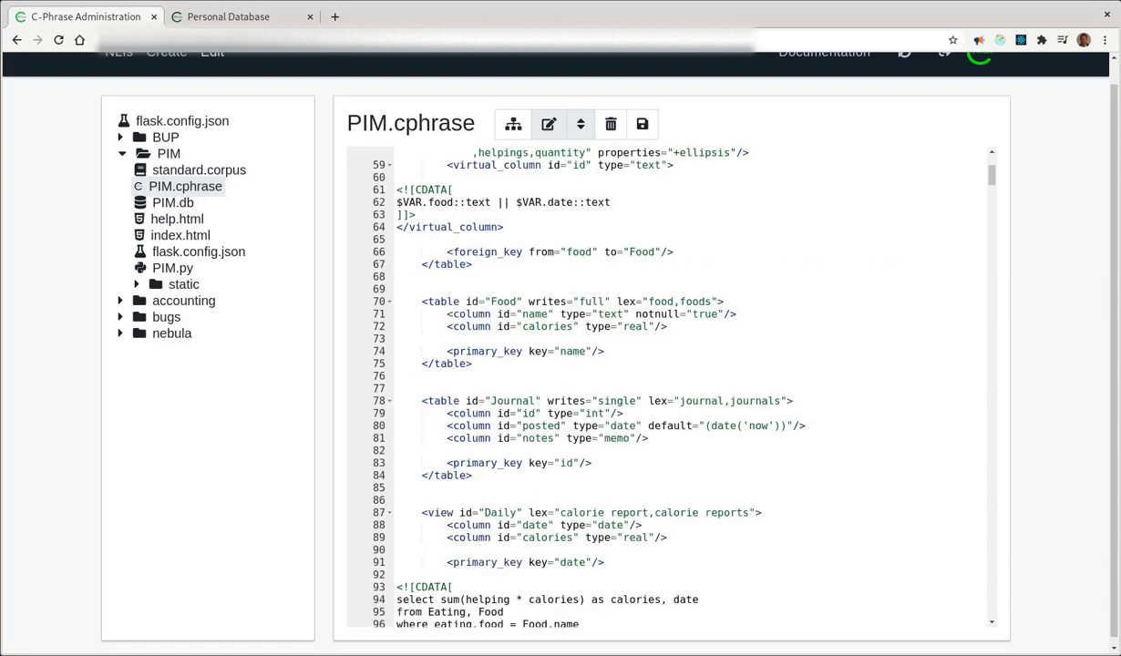
Step: Delete the PIM.db file from the PIM configuration
left_click(169, 153)
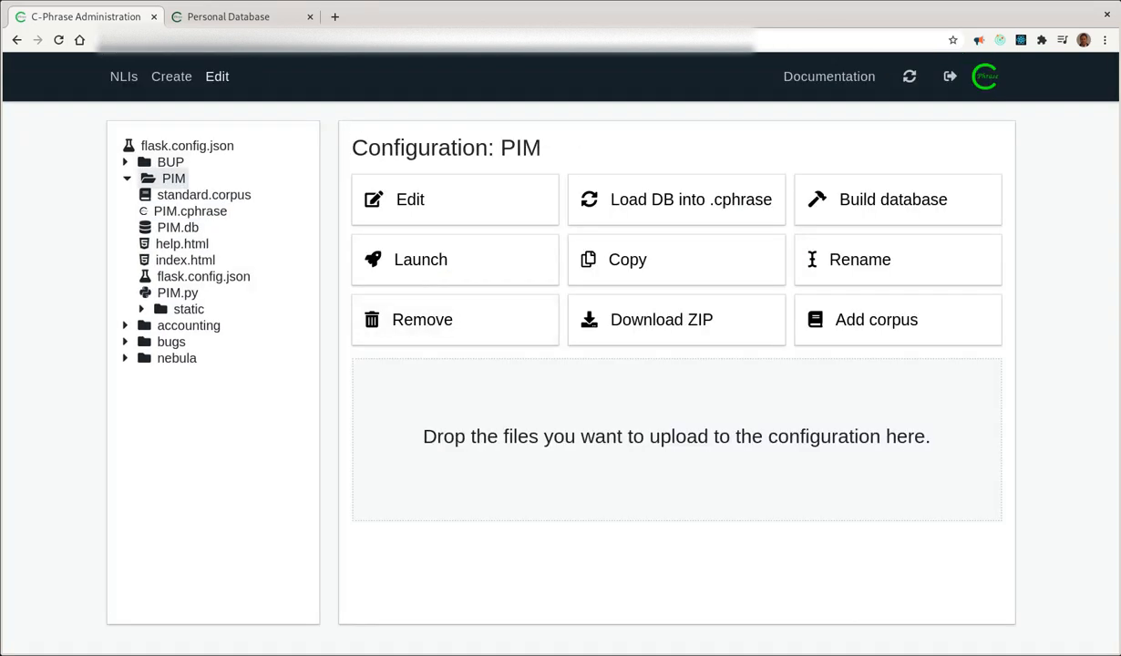
left_click(178, 227)
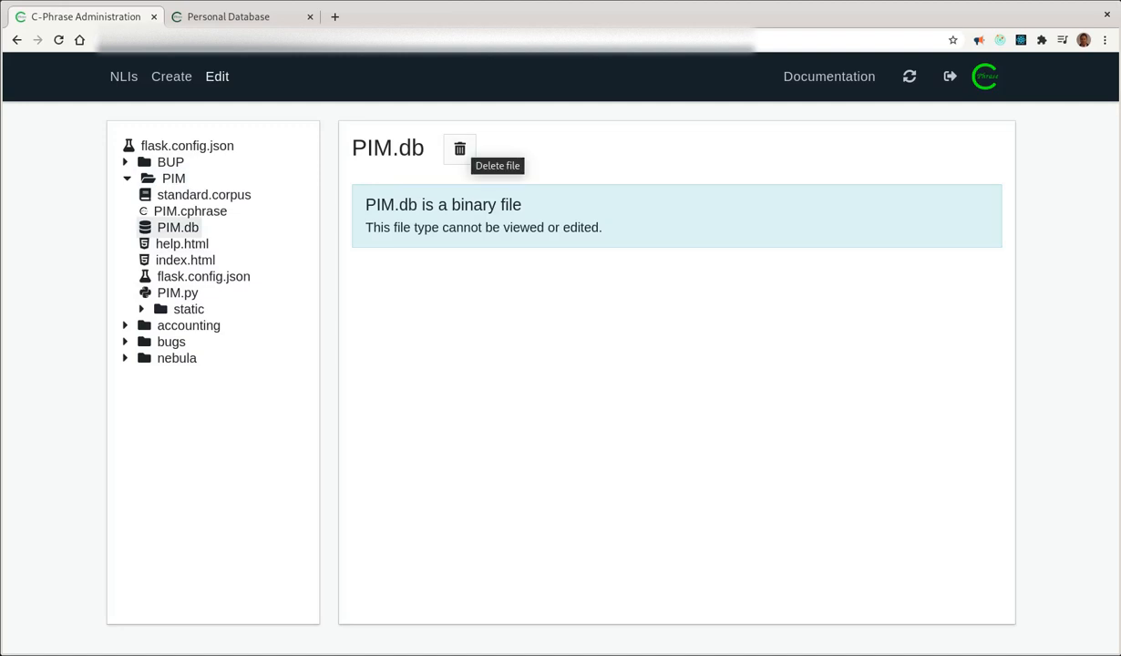
left_click(459, 148)
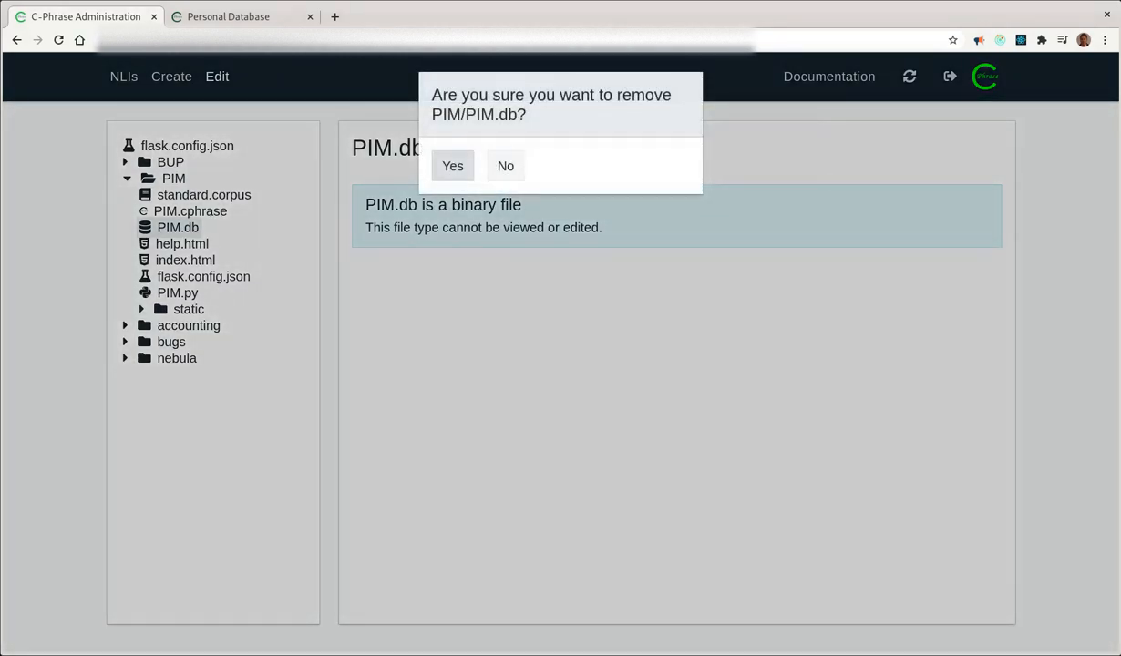
left_click(453, 166)
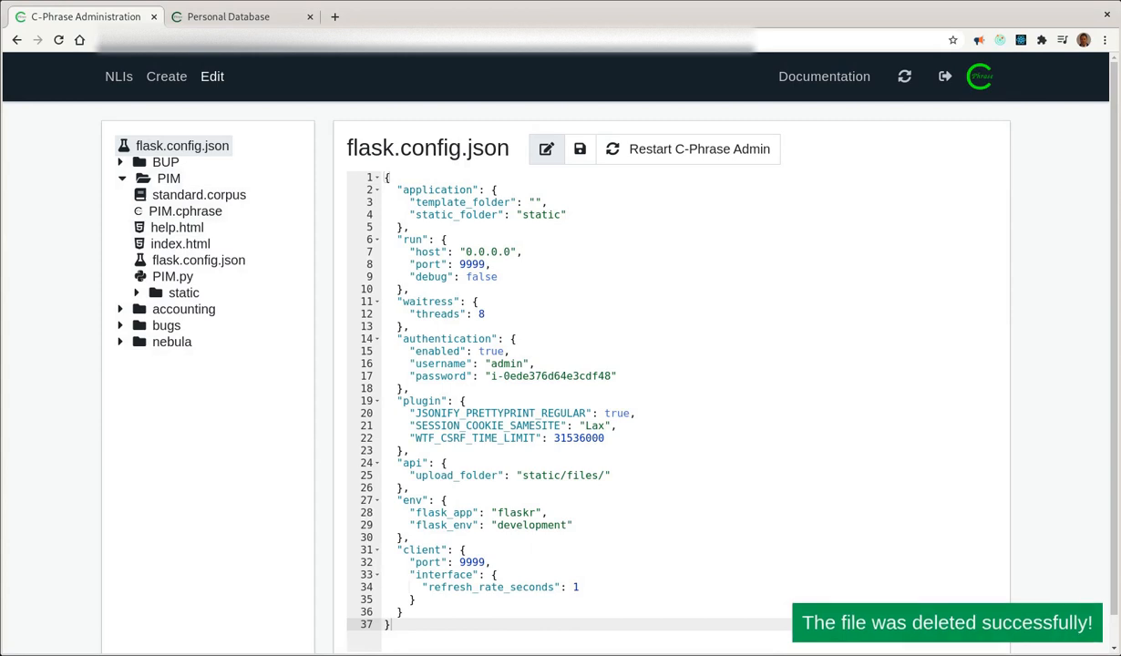
Step: Build a new database for the PIM configuration with the name PIM
left_click(168, 179)
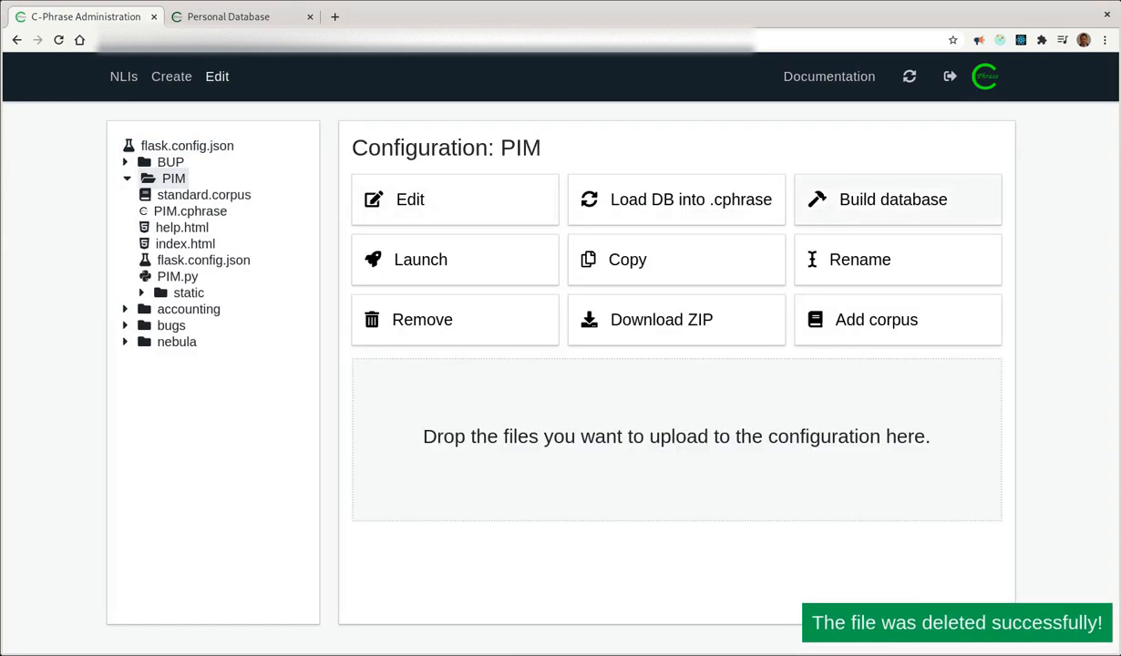
left_click(893, 199)
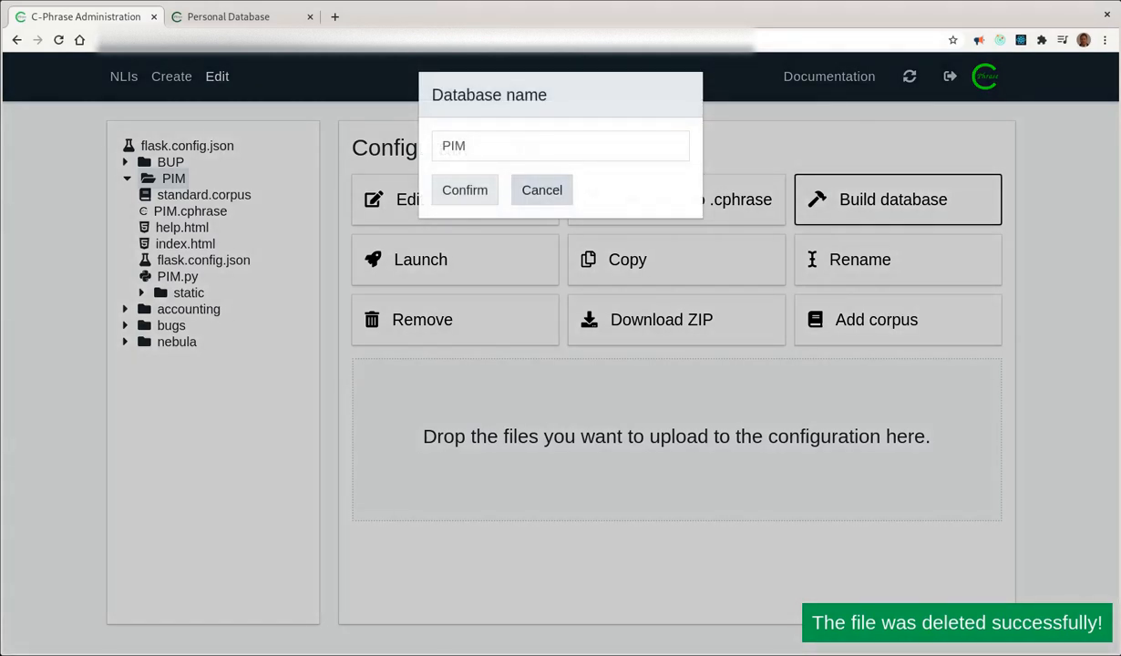
left_click(465, 189)
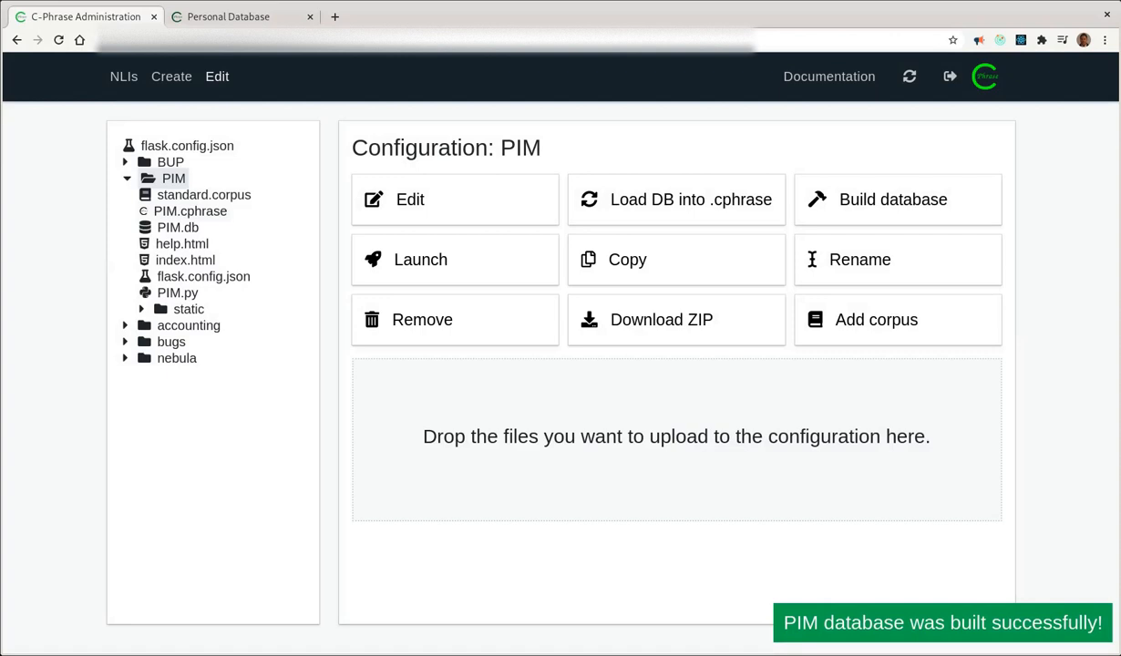
Step: Delete the db_state element from PIM.cphrase and save the file
left_click(190, 210)
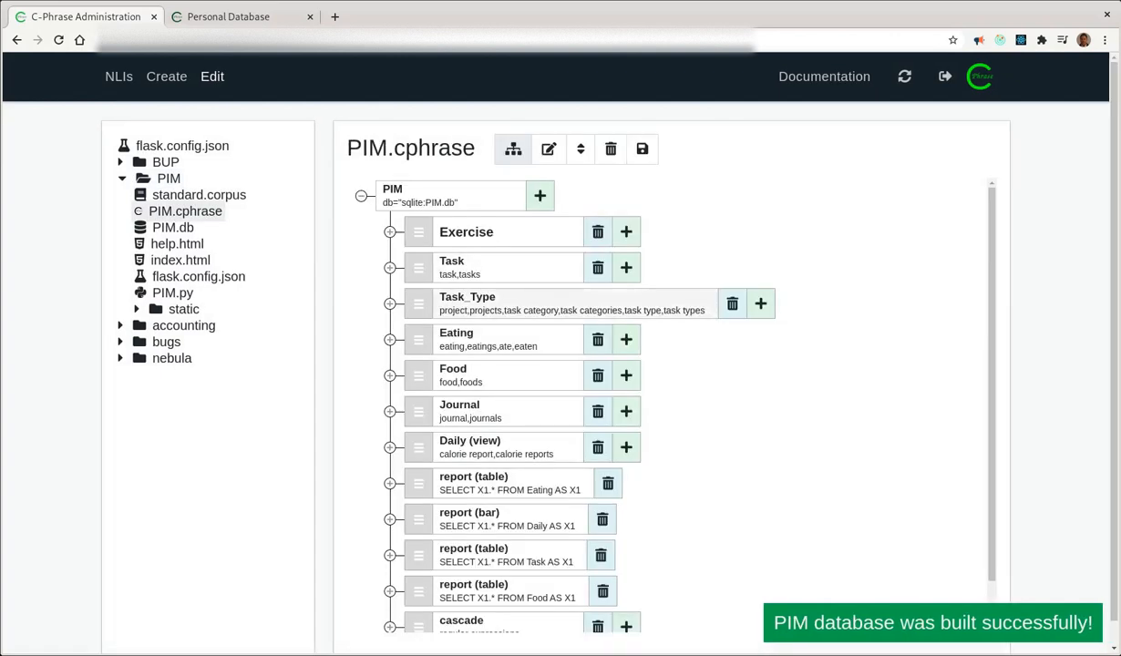
scroll(675, 392, "down", 1)
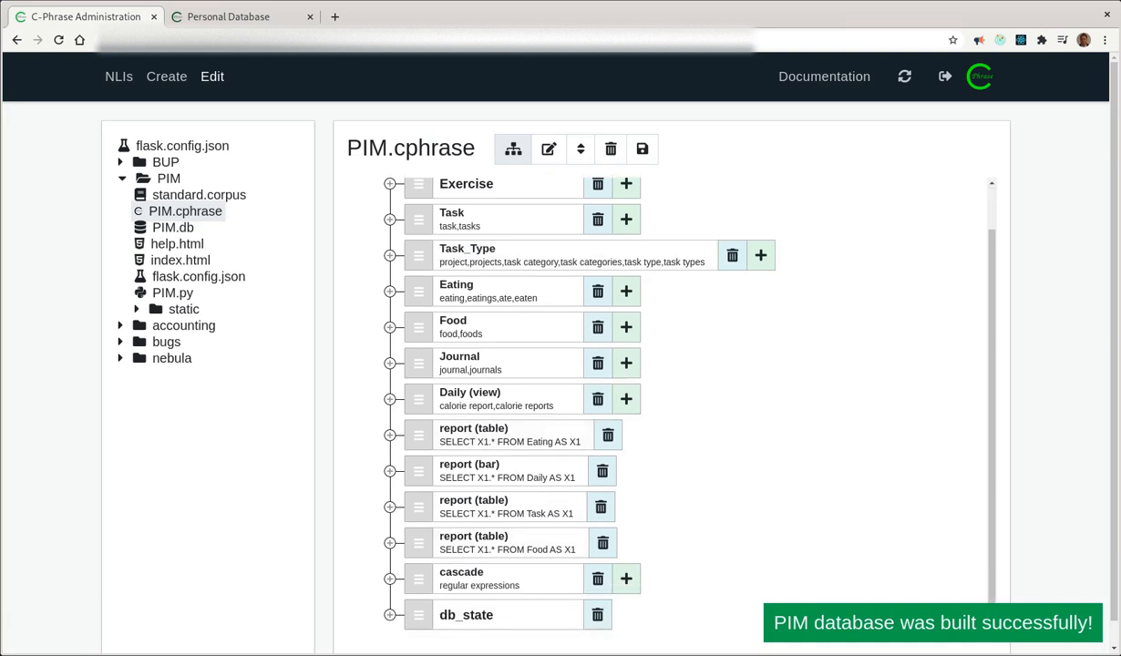
left_click(597, 614)
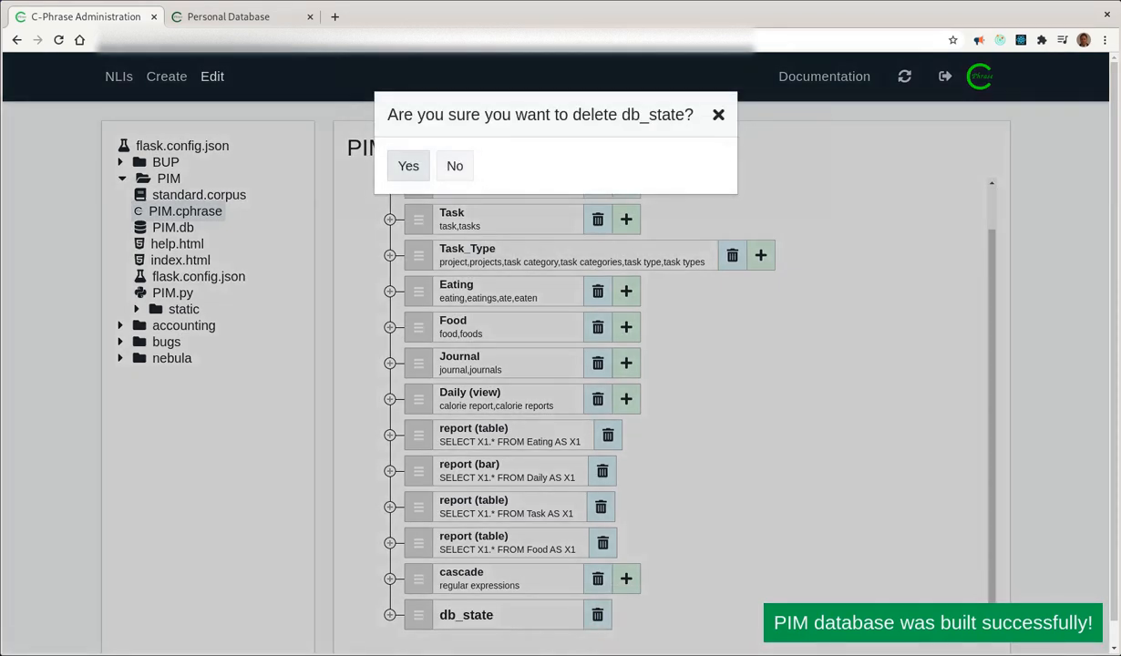
key("Return")
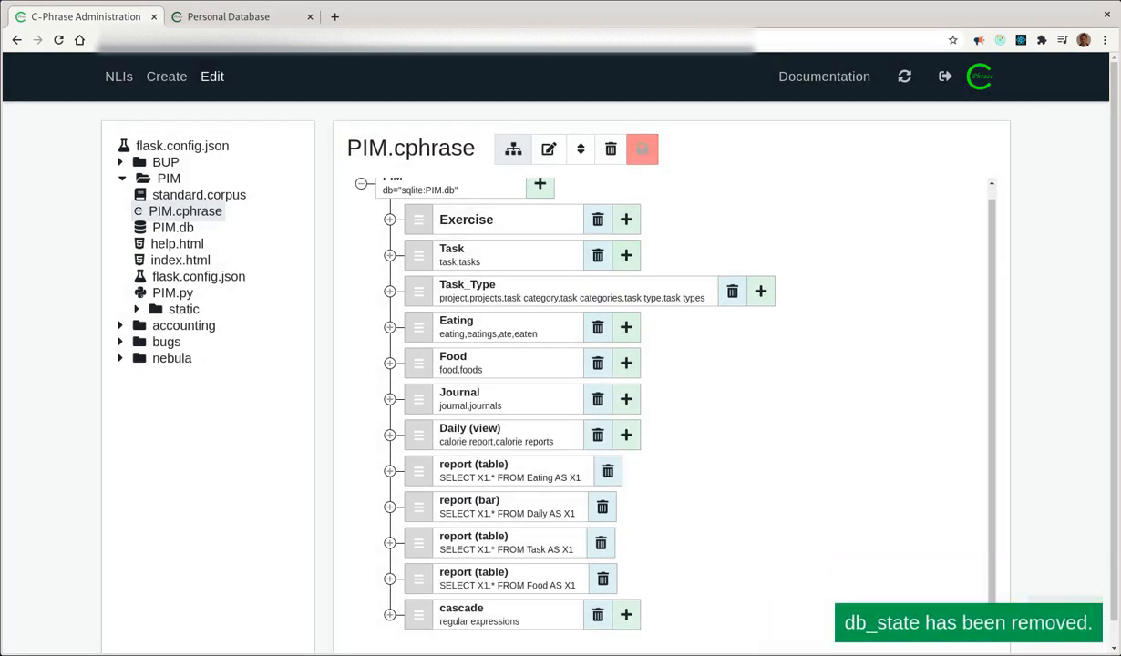
key("ctrl+s")
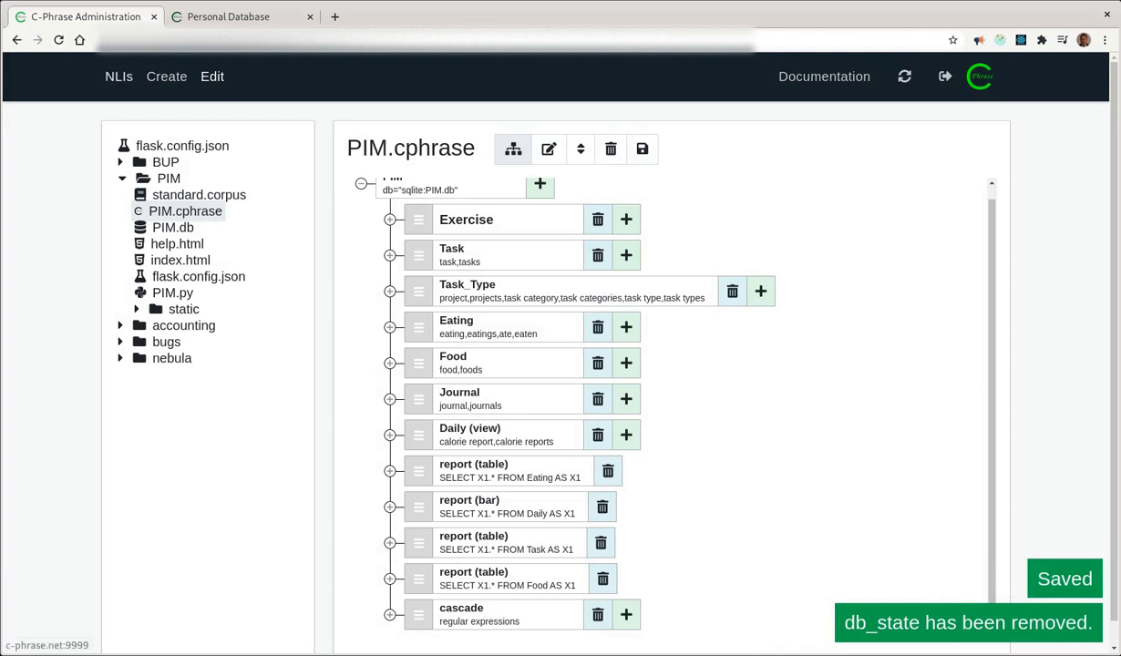
Step: Launch the PIM natural language interface with standard.corpus on port 9967
left_click(116, 77)
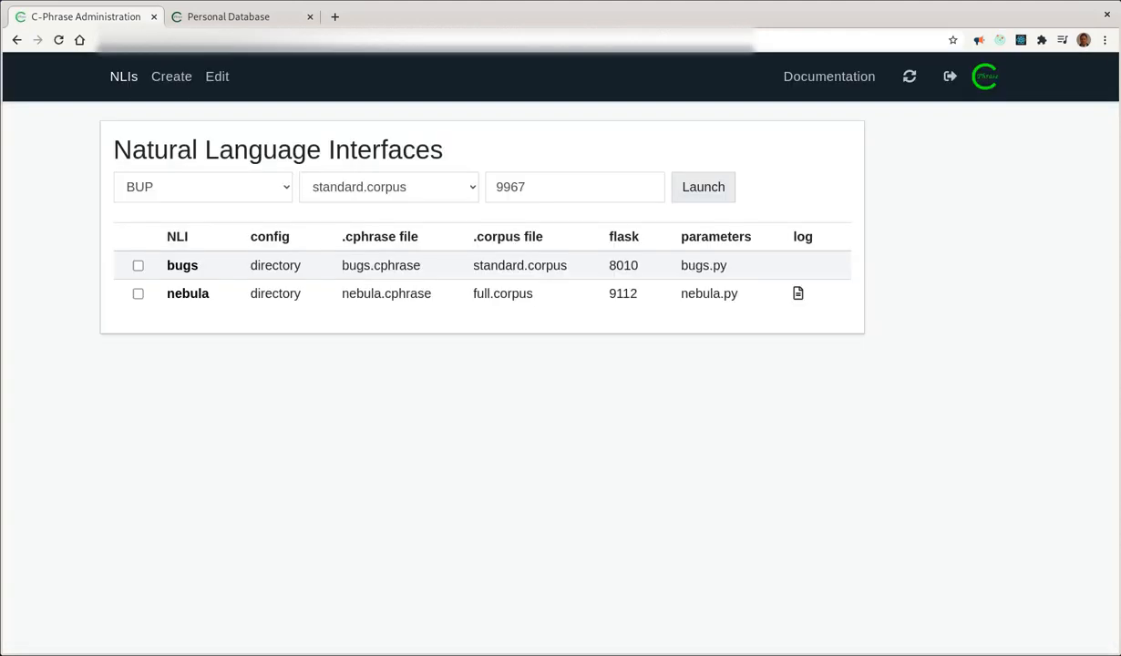
left_click(202, 186)
left_click(138, 227)
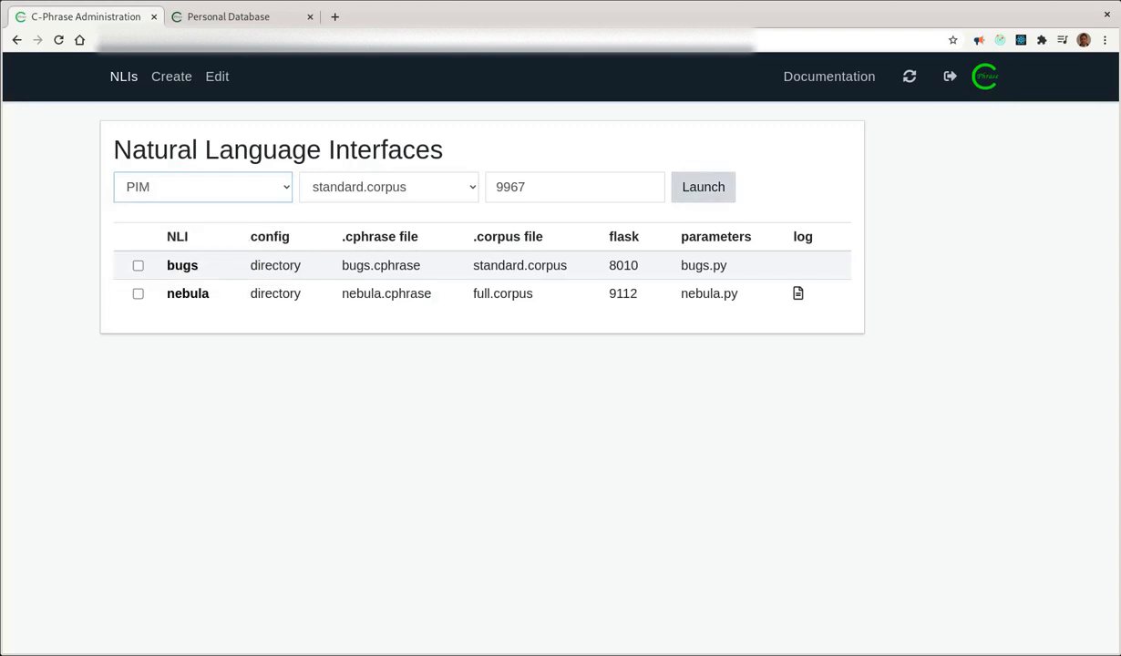
left_click(703, 186)
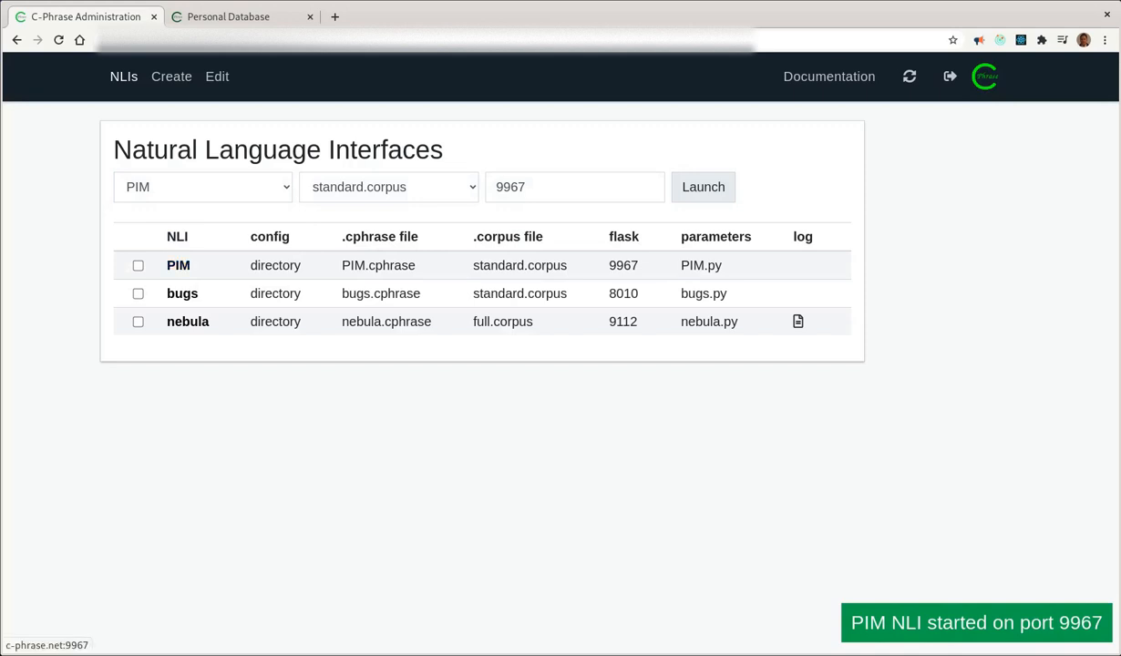
Step: Open the running PIM interface and log in with the account's username and password
left_click(178, 265)
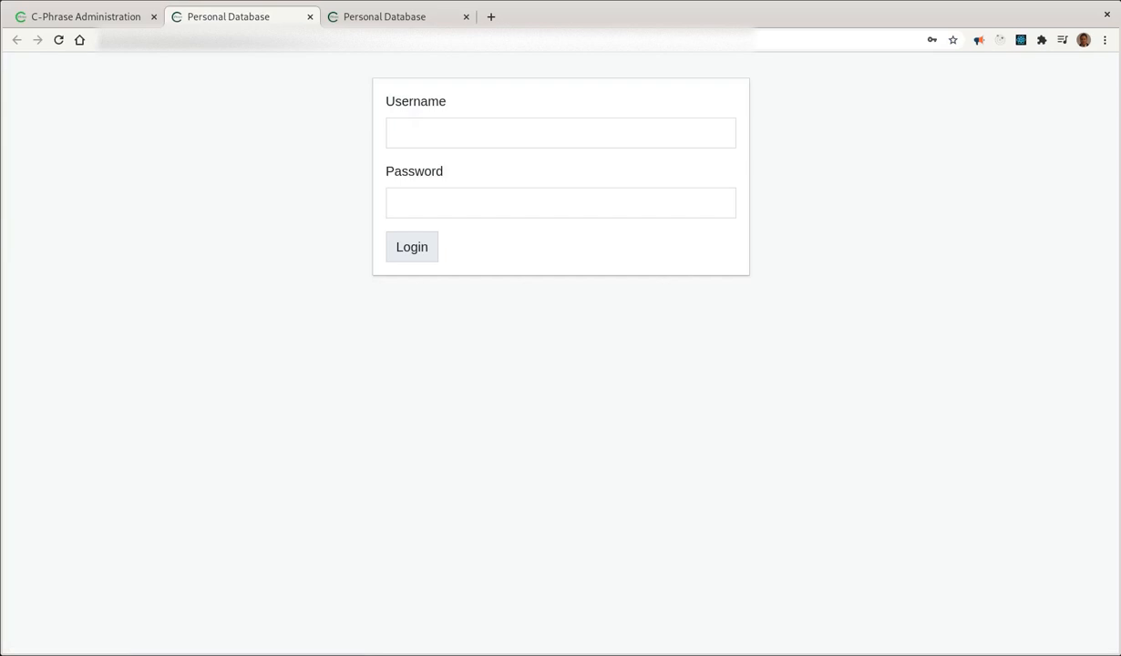
left_click(454, 133)
key("Return")
key("Return")
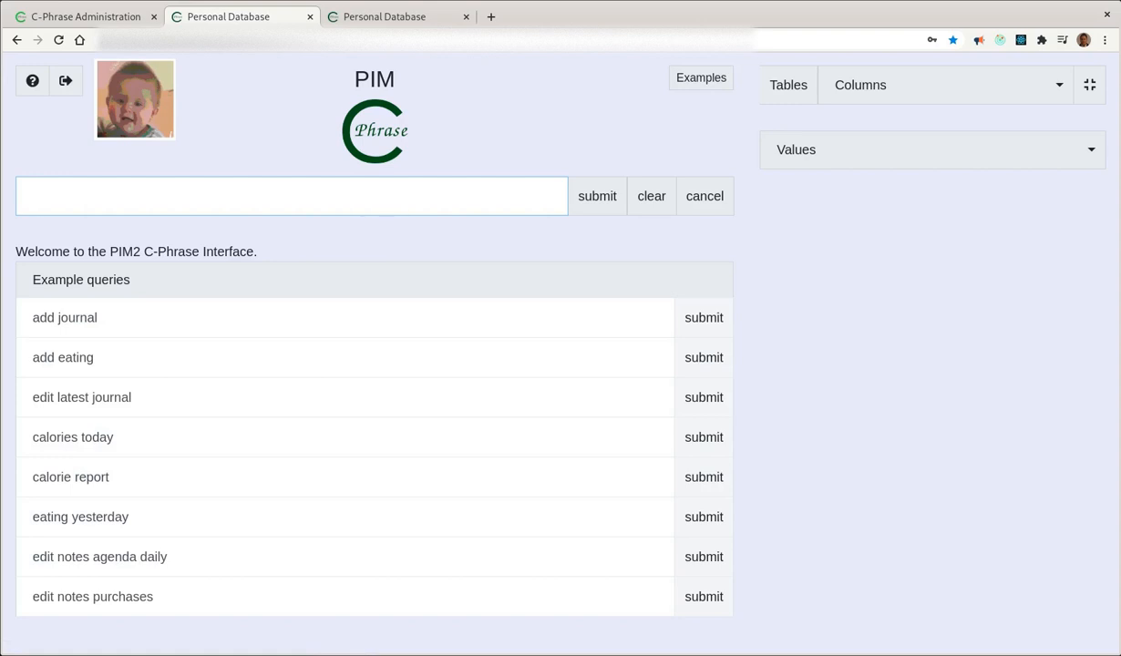
Step: Show the list of available tables and query the exercise table
left_click(789, 85)
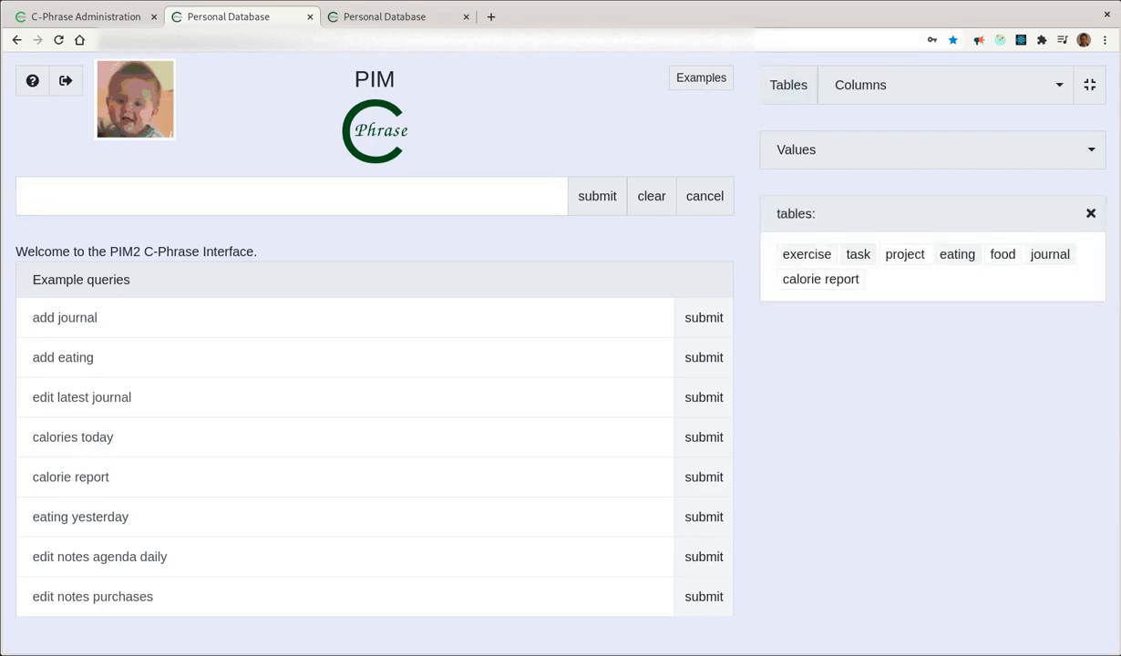
left_click(806, 255)
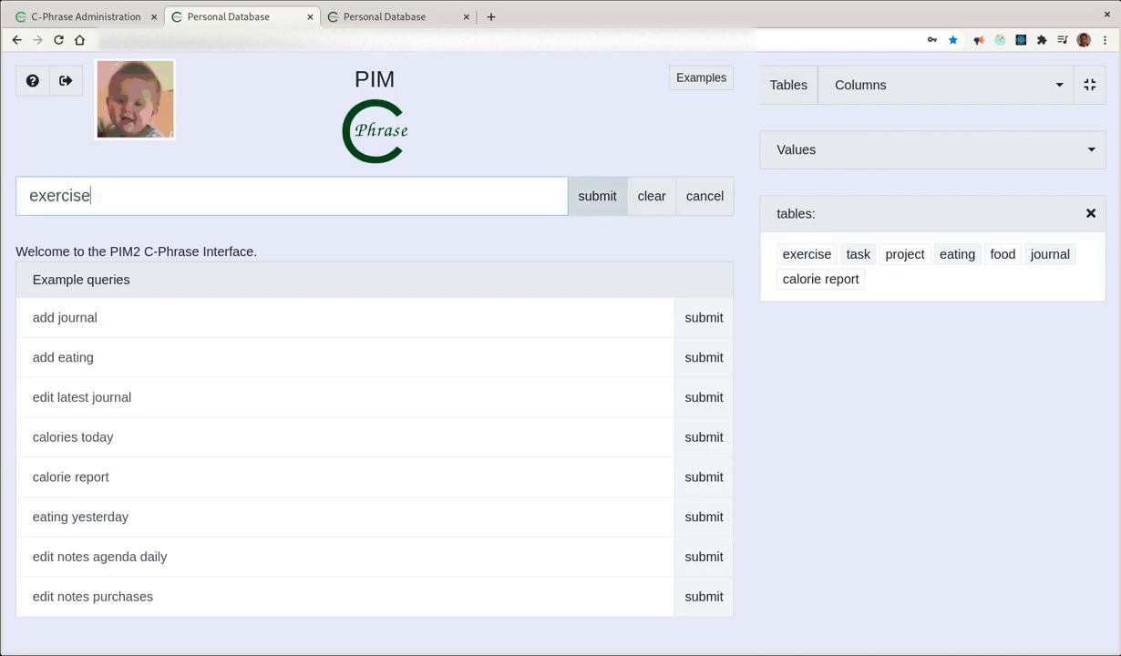
left_click(596, 196)
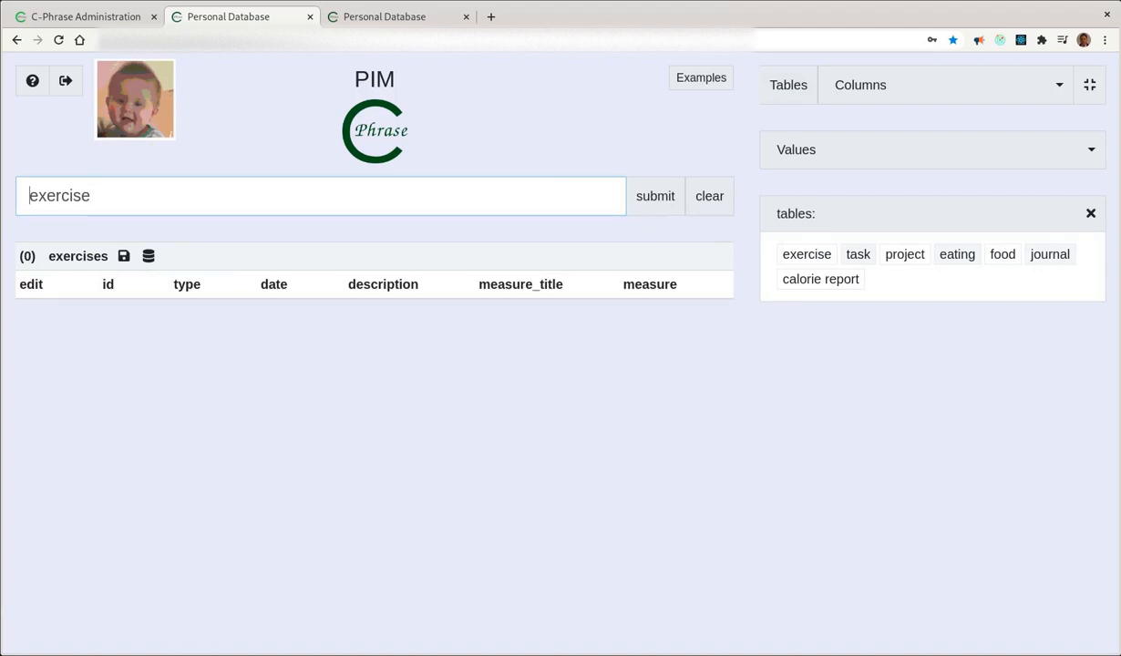
Step: Submit the query "add exercise" and set the new entry's date to 01/26/2021 and type to skiing
type("ad")
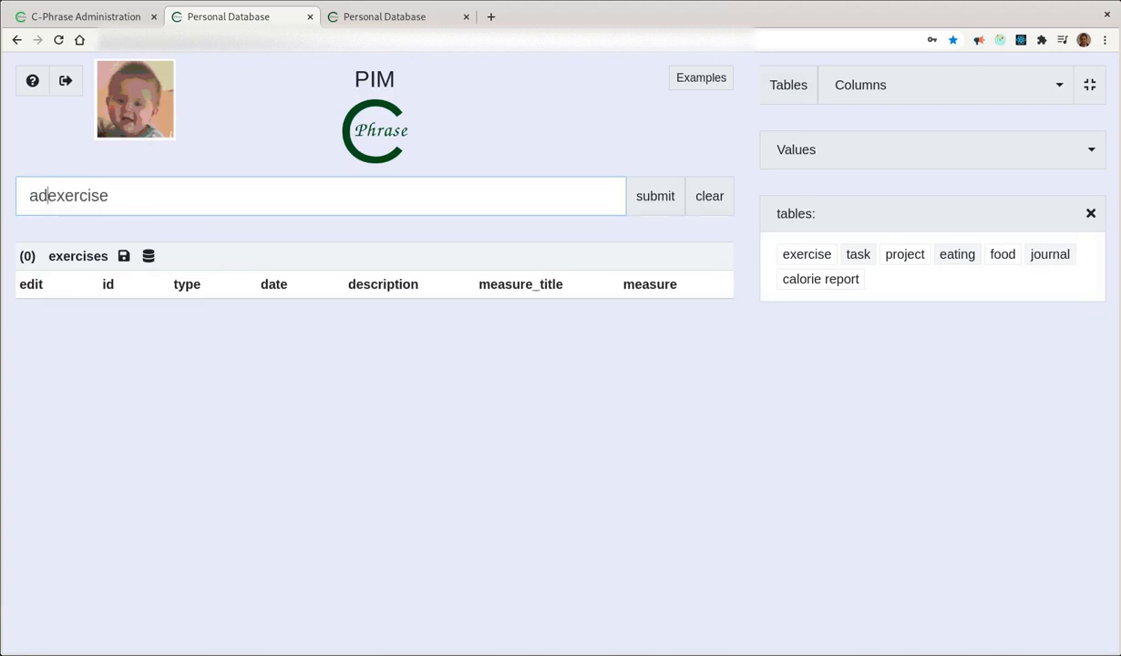
type("d")
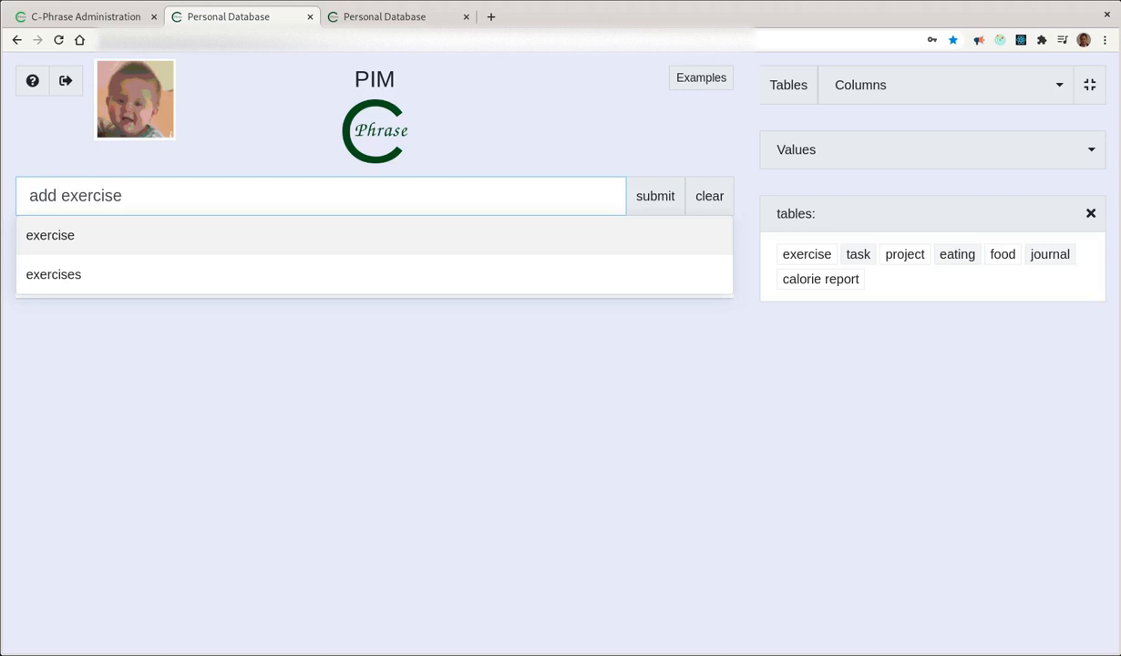
key("Return")
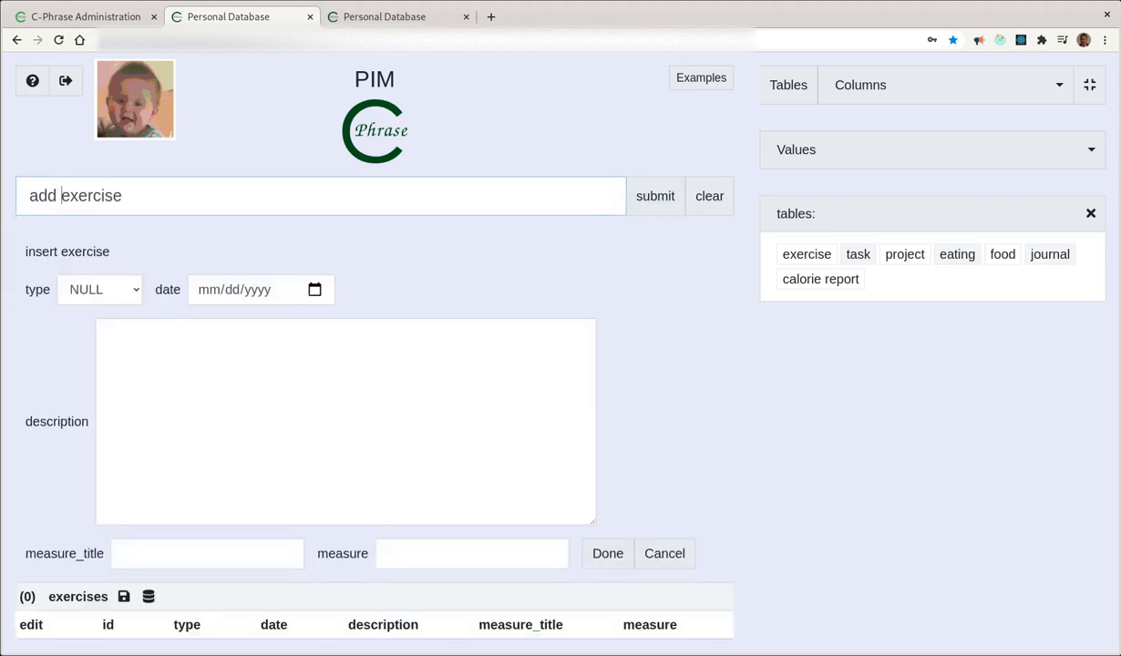
left_click(257, 288)
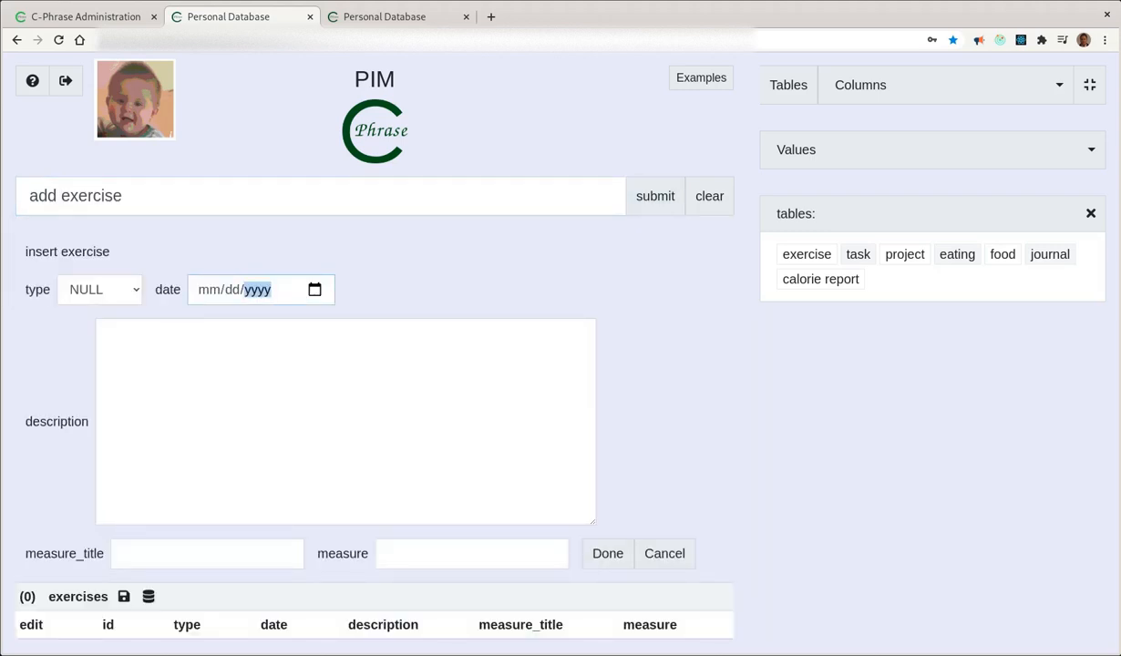
left_click(314, 290)
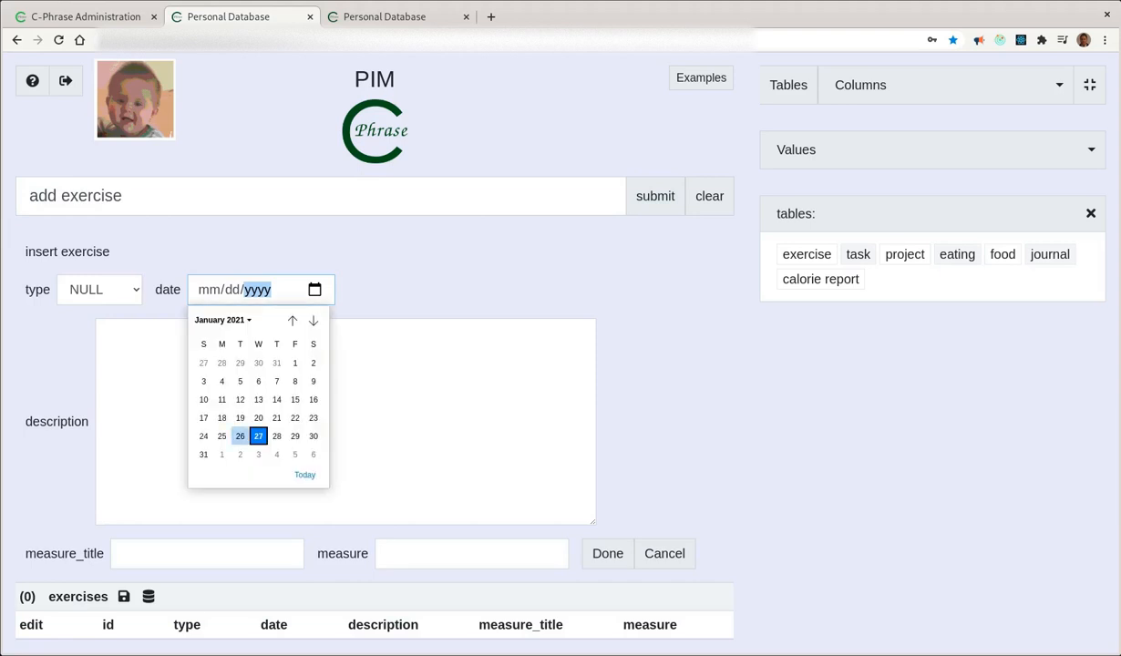
left_click(239, 435)
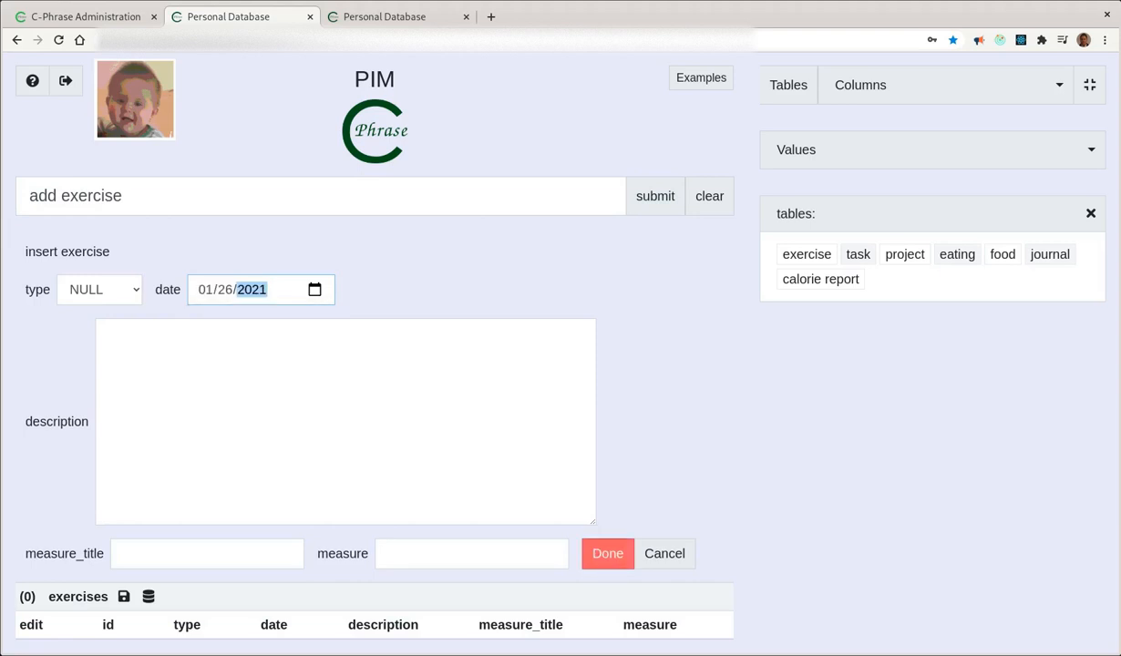
left_click(99, 290)
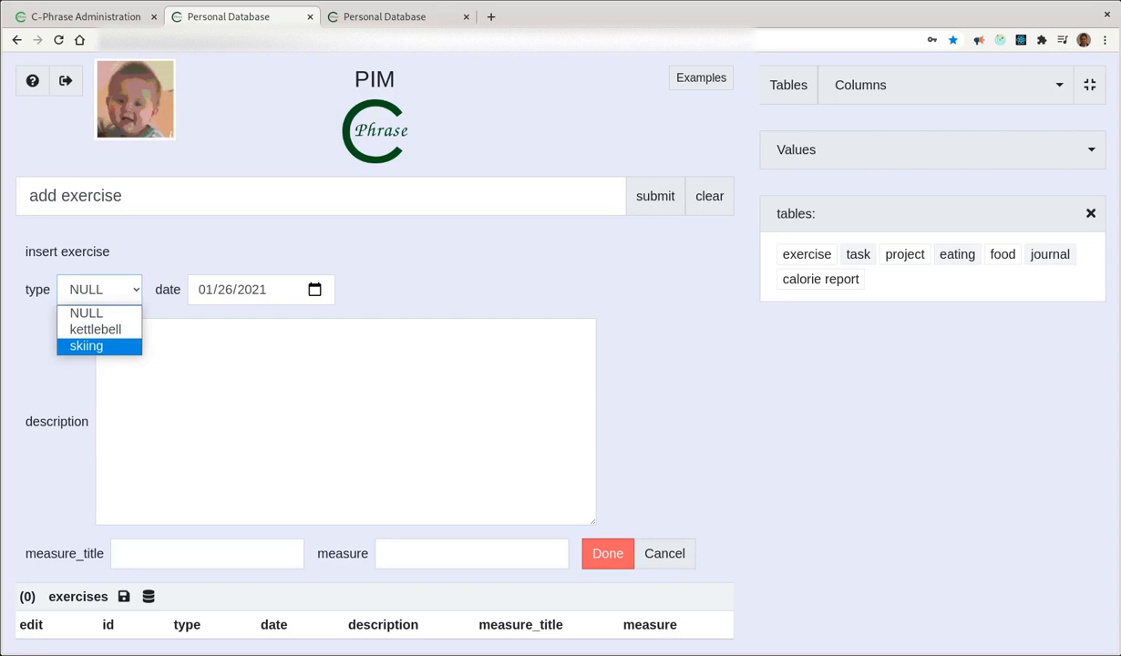
left_click(86, 345)
Step: Enter the description "Nydala ski track", measure_title "distance" and measure 5, and insert the exercise record
left_click(106, 334)
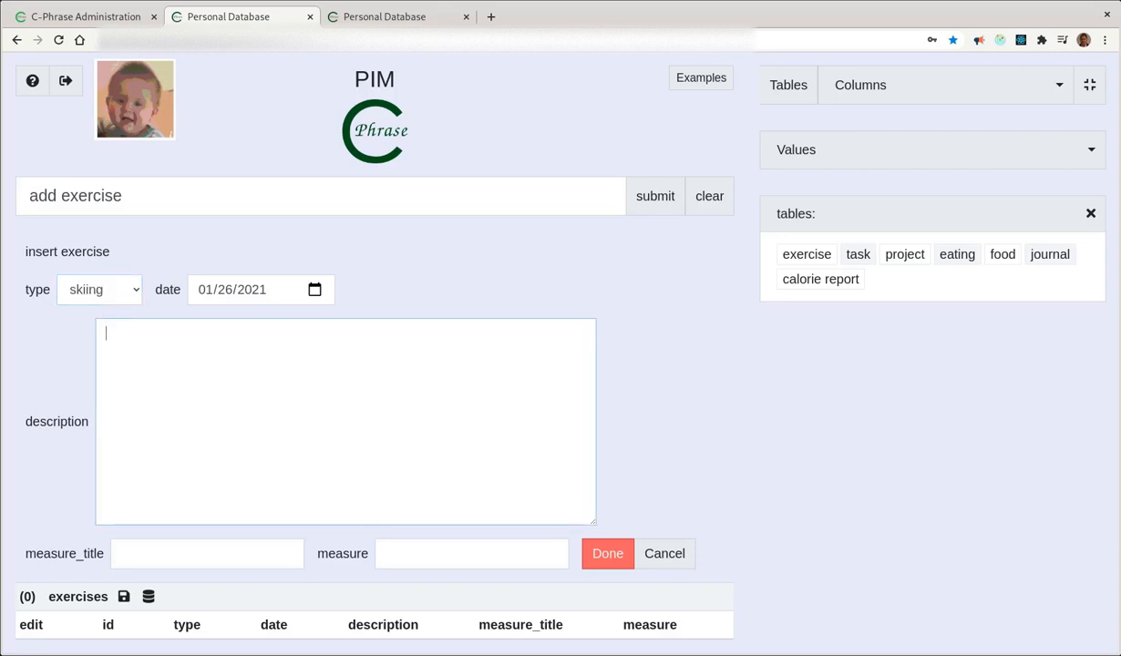
type("Nydala ski track")
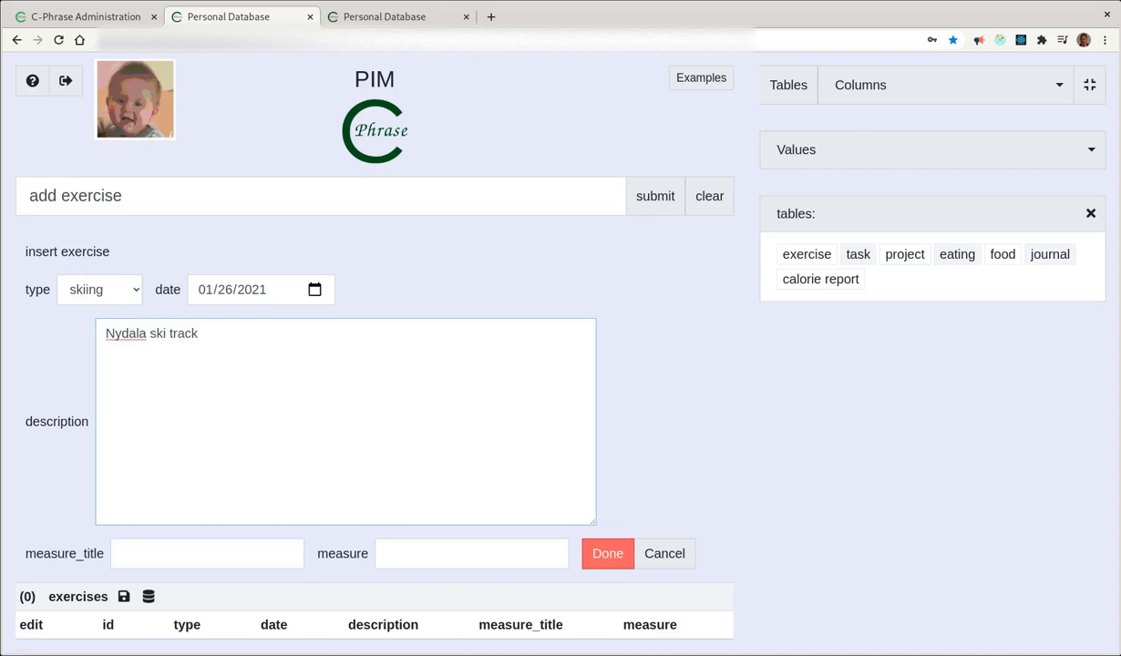
left_click(122, 553)
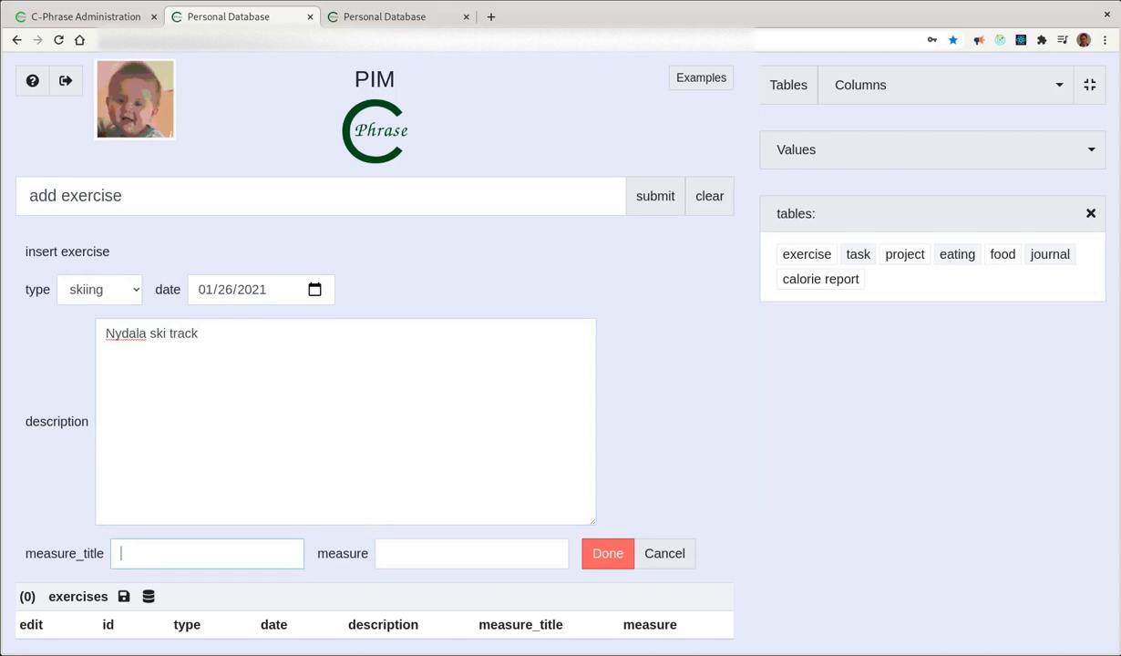
type("distance")
left_click(383, 553)
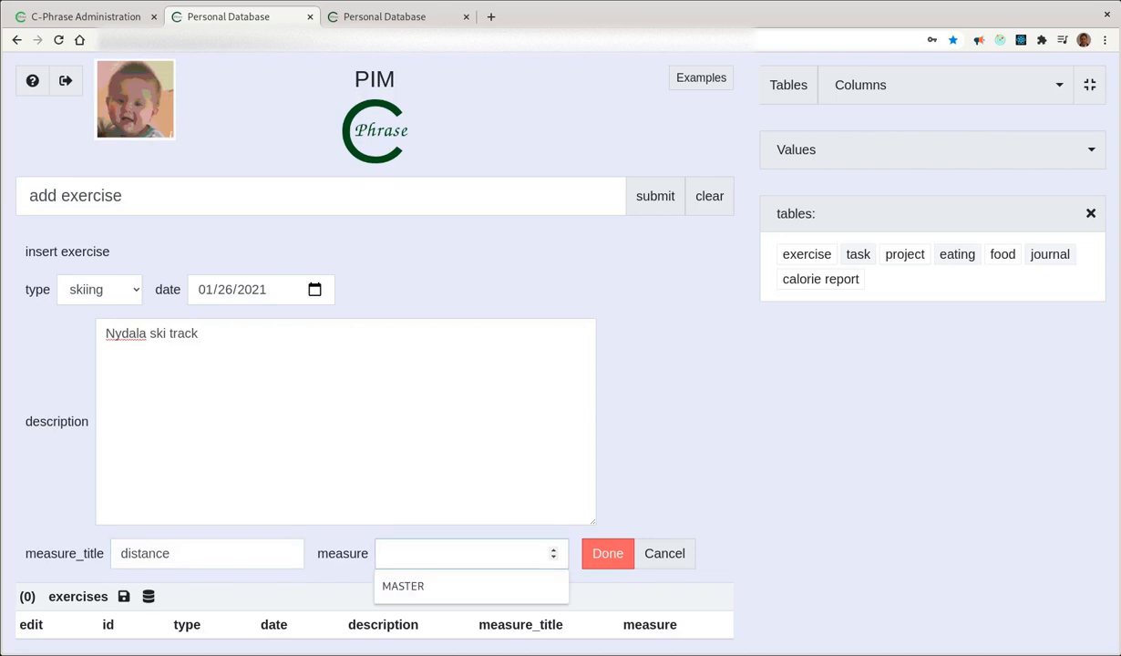
type("5")
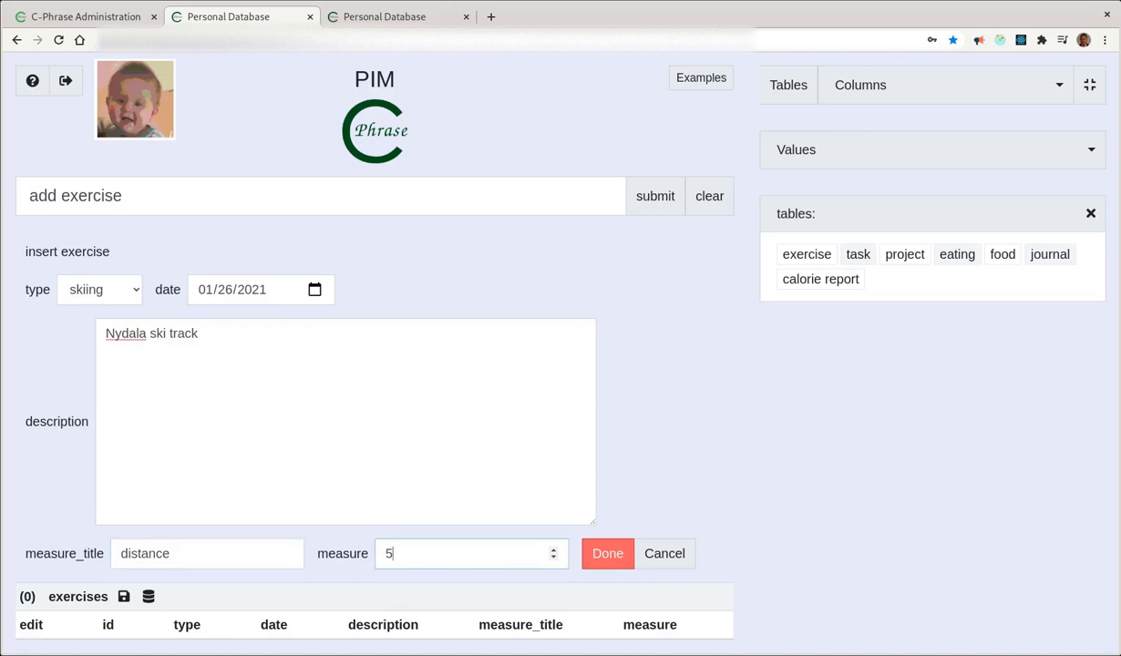
key("Return")
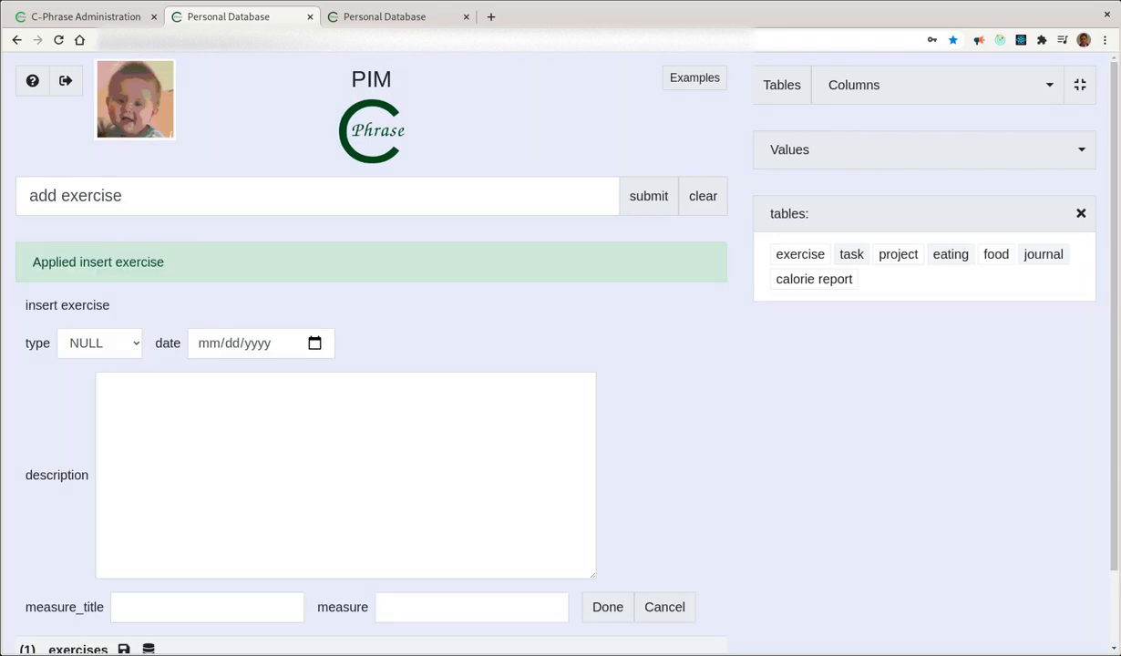
Step: Reduce the query to "exercise" and submit it to list the stored exercises
double_click(91, 196)
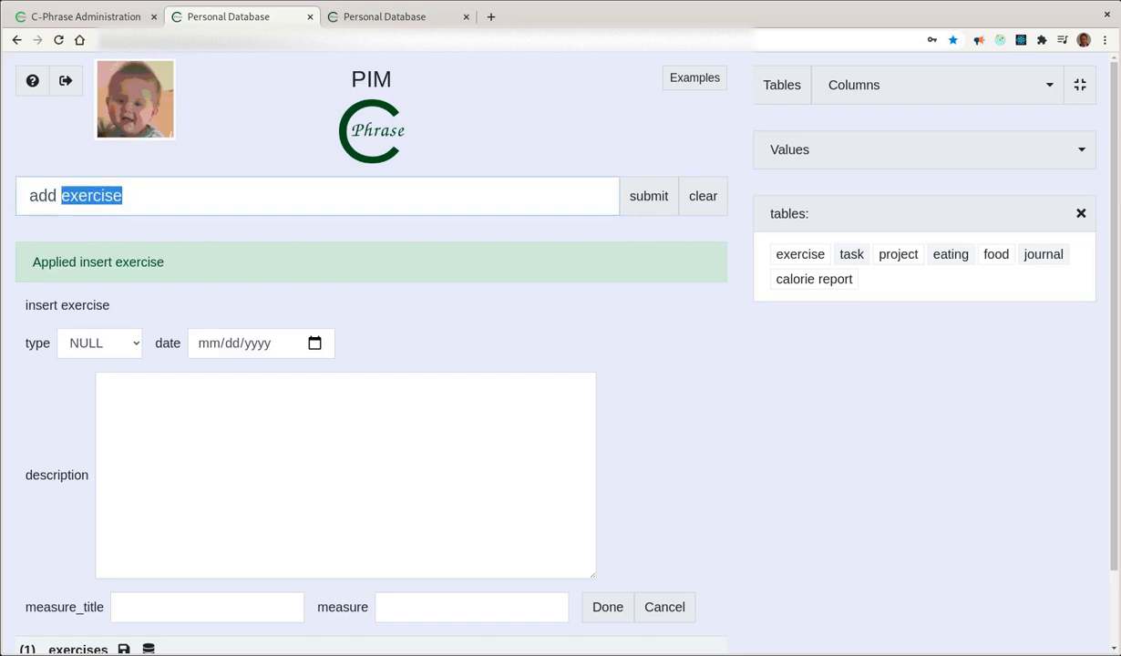
key("Left")
key("BackSpace")
key("BackSpace")
key("BackSpace")
key("BackSpace")
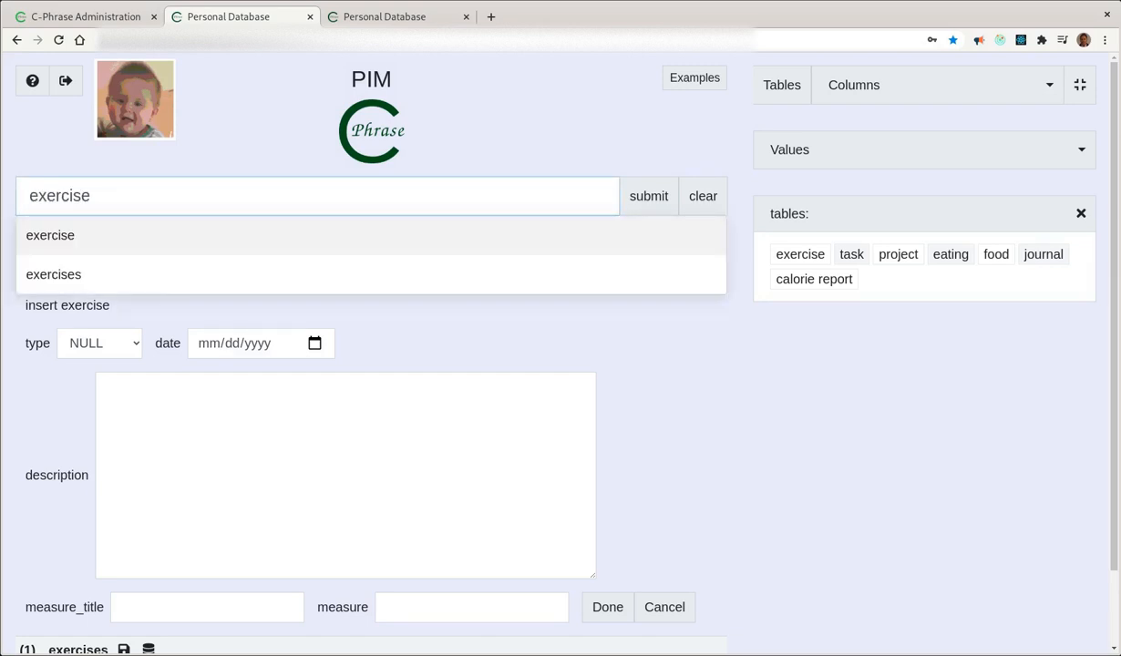
key("Return")
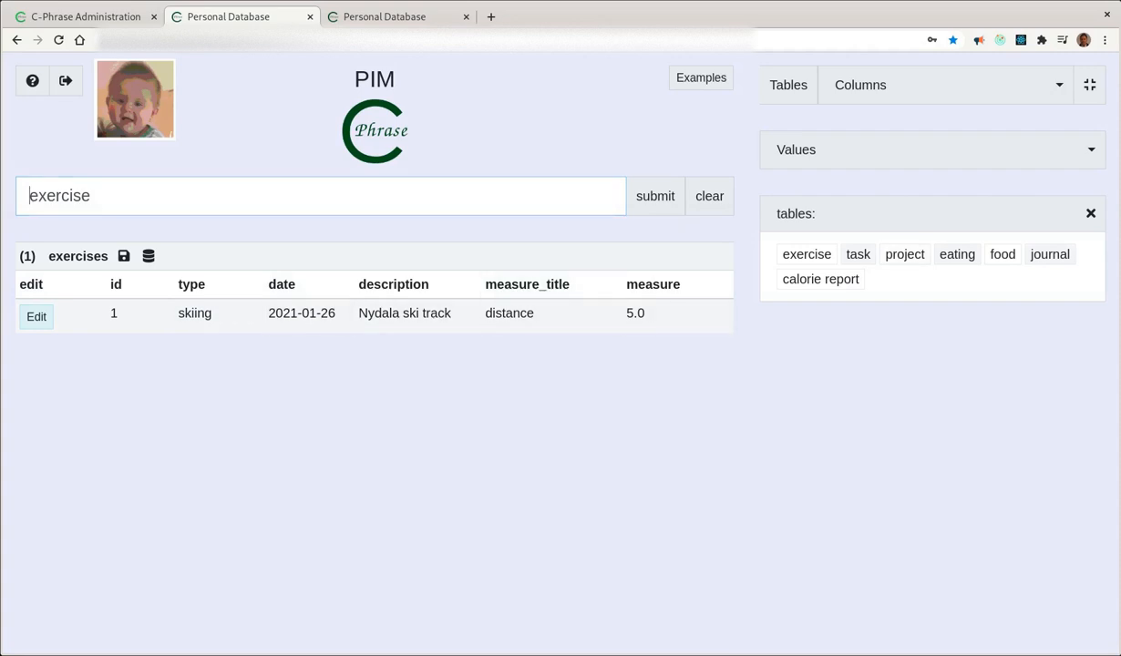
Step: Clear the exercise query from the query field
key("End")
type("task")
key("ctrl+a")
key("BackSpace")
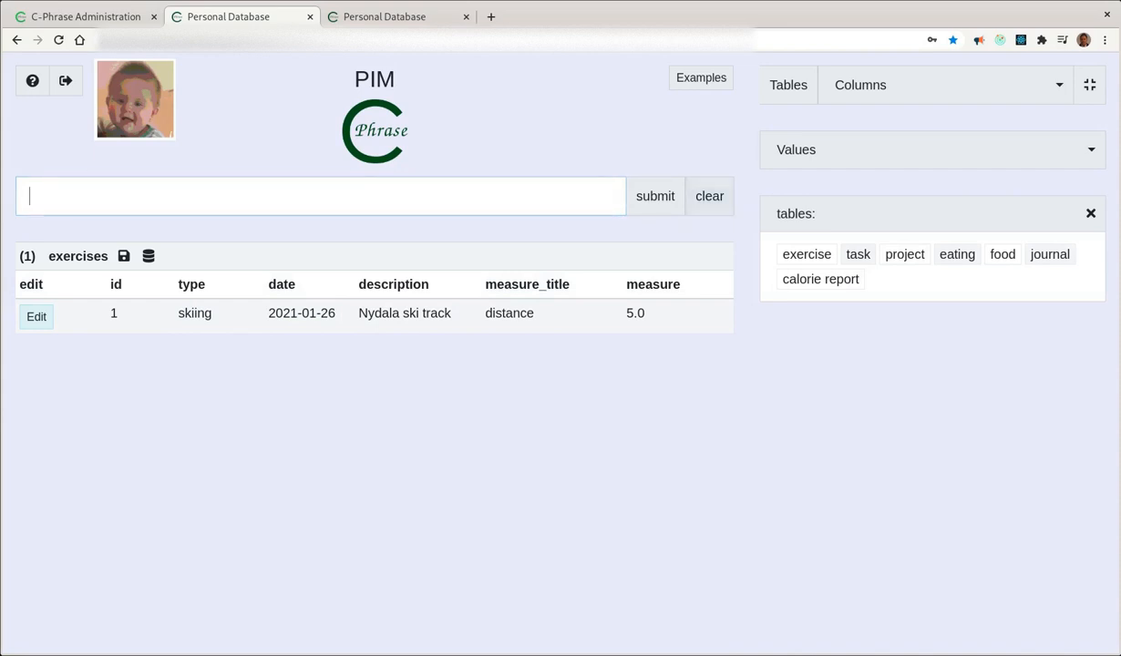